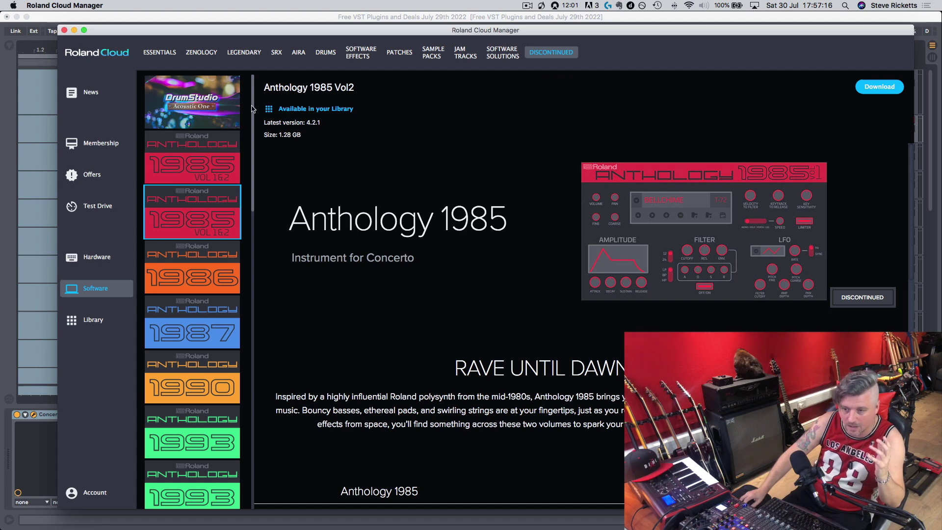
Step: Move the Roland Cloud Manager window out of the way and select the Concerto track in Ableton Live
{"action": "mouse_move", "coordinate": [251, 109]}
{"action": "left_mouse_down"}
{"action": "mouse_move", "coordinate": [250, 196]}
{"action": "mouse_move", "coordinate": [258, 108]}
{"action": "left_mouse_up"}
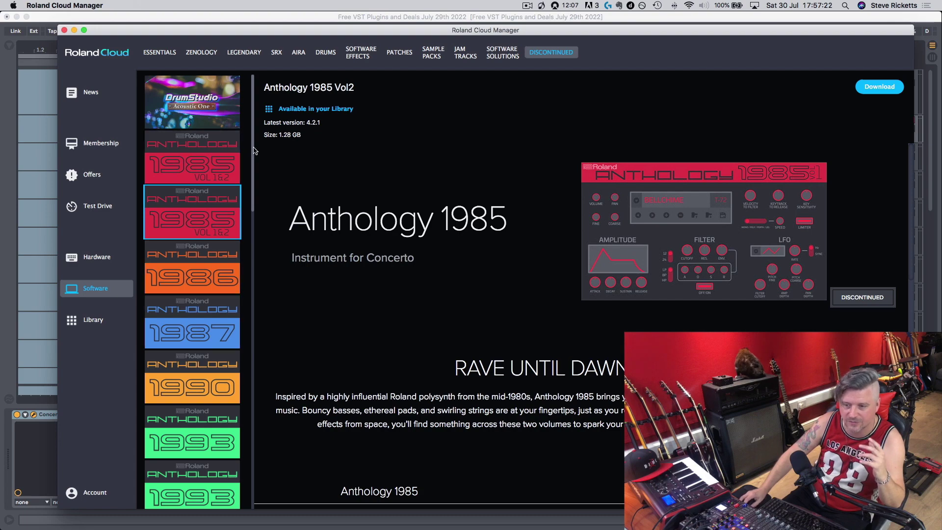
{"action": "left_click_drag", "start_coordinate": [251, 147], "coordinate": [252, 68]}
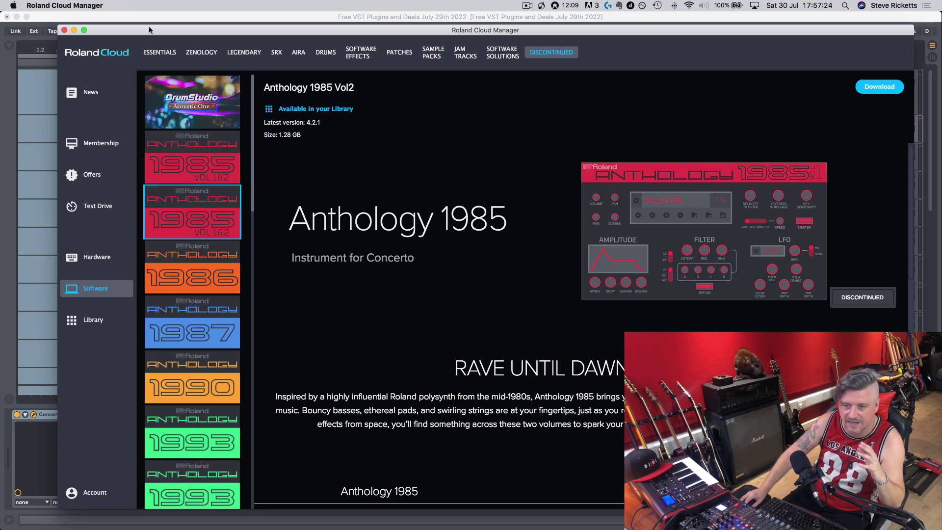
{"action": "left_click_drag", "start_coordinate": [138, 32], "coordinate": [941, 98]}
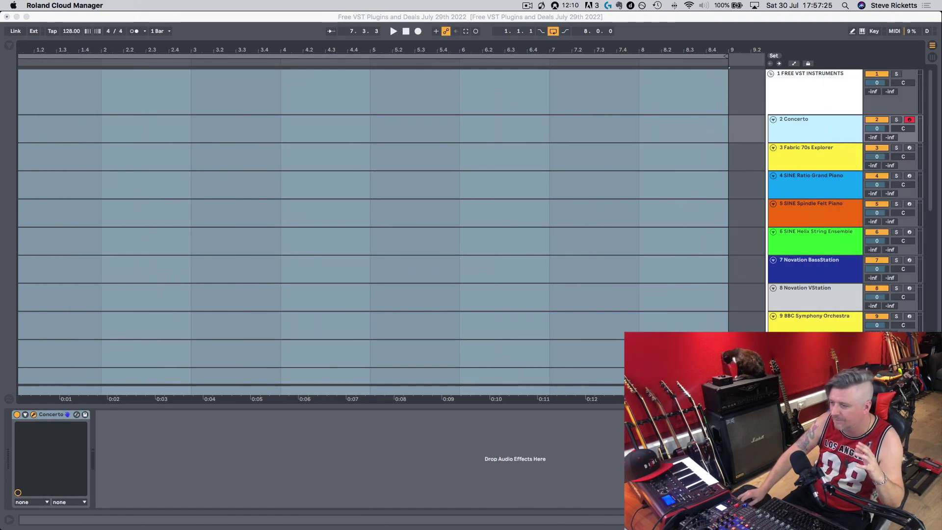
{"action": "left_click", "coordinate": [802, 123]}
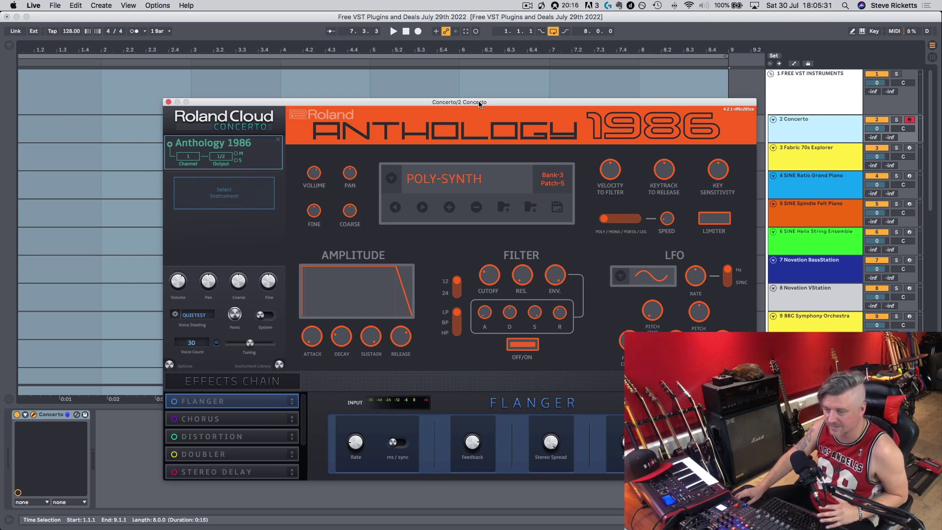
Step: Bring the Roland Cloud Manager window back and browse the Anthology 1985 Vol2 page and the list of discontinued products
{"action": "left_click_drag", "start_coordinate": [941, 36], "coordinate": [486, 33]}
{"action": "scroll", "coordinate": [724, 221], "scroll_direction": "down", "scroll_amount": 5}
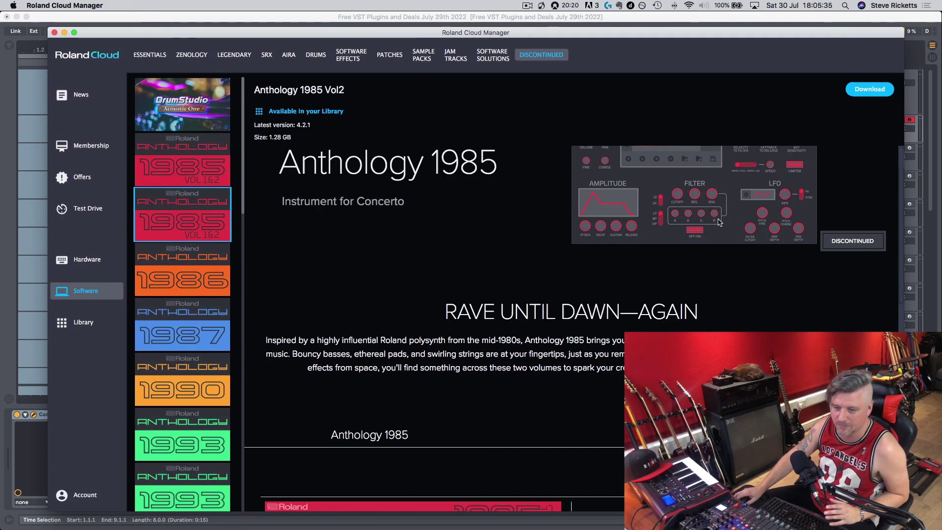
{"action": "scroll", "coordinate": [215, 281], "scroll_direction": "down", "scroll_amount": 4}
{"action": "scroll", "coordinate": [215, 281], "scroll_direction": "down", "scroll_amount": 10}
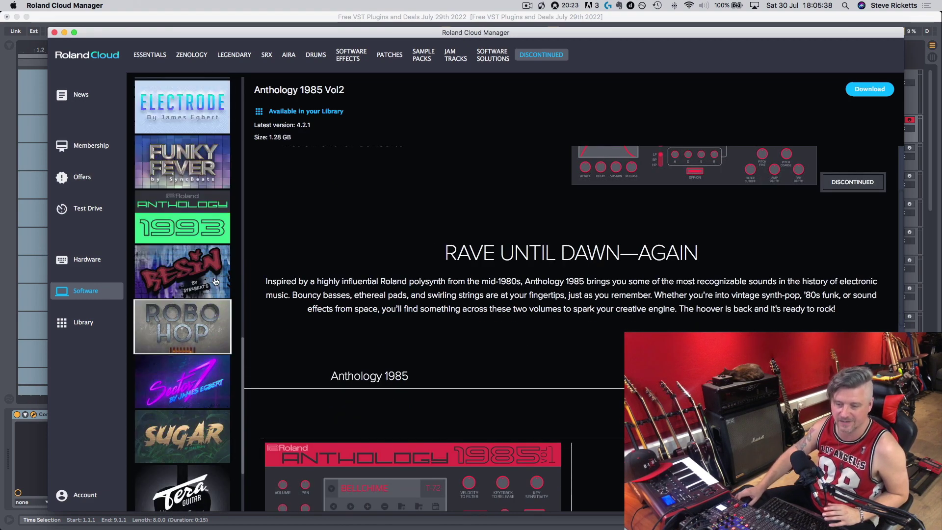
{"action": "scroll", "coordinate": [215, 281], "scroll_direction": "up", "scroll_amount": 10}
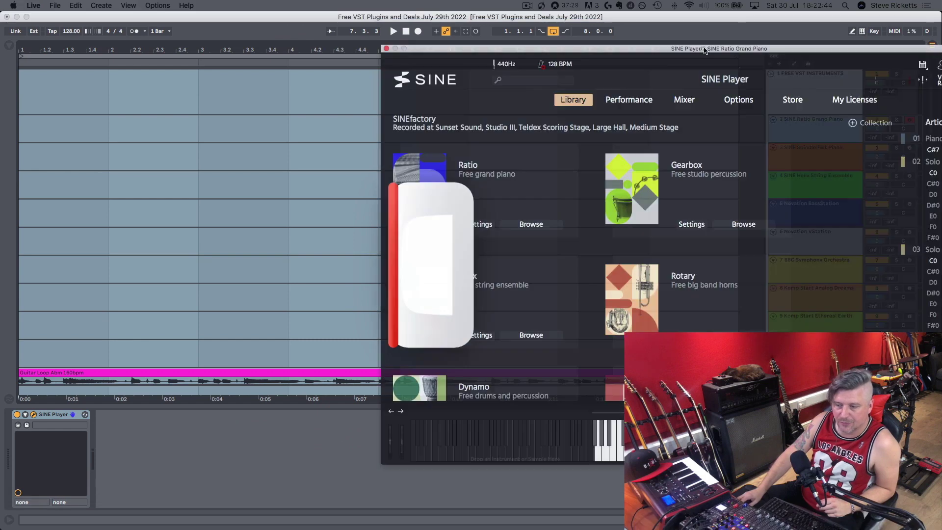
Step: Reposition the SINE Player window and browse its free SINEfactory instruments from Ratio to Mistral
{"action": "left_click_drag", "start_coordinate": [703, 51], "coordinate": [449, 73]}
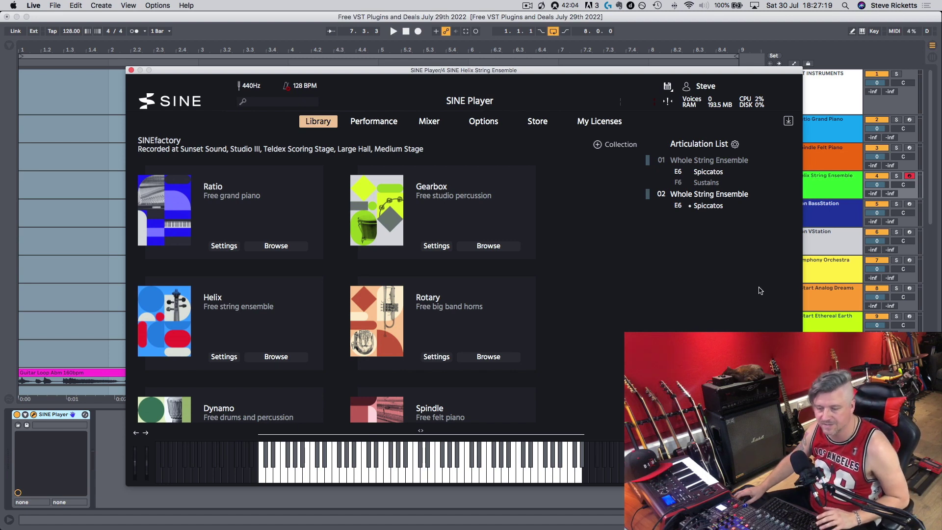
{"action": "scroll", "coordinate": [534, 311], "scroll_direction": "down", "scroll_amount": 5}
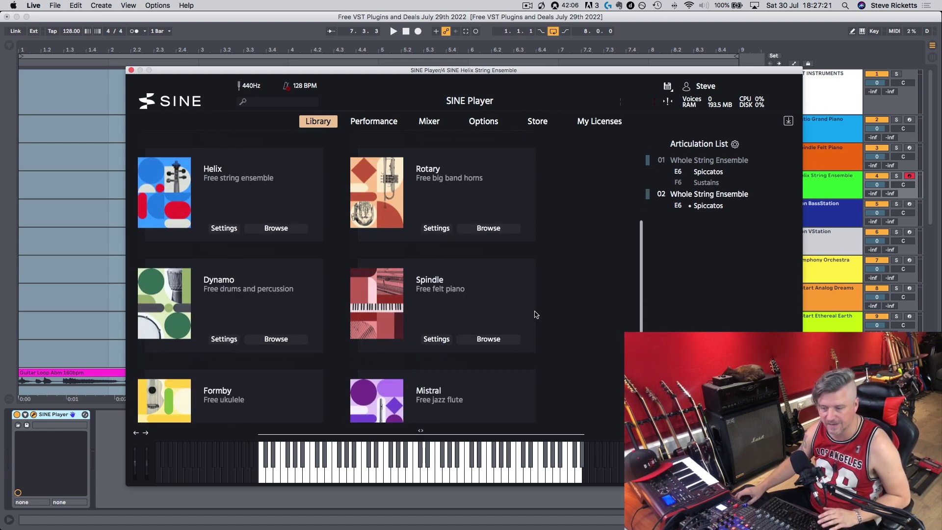
{"action": "scroll", "coordinate": [534, 315], "scroll_direction": "down", "scroll_amount": 2}
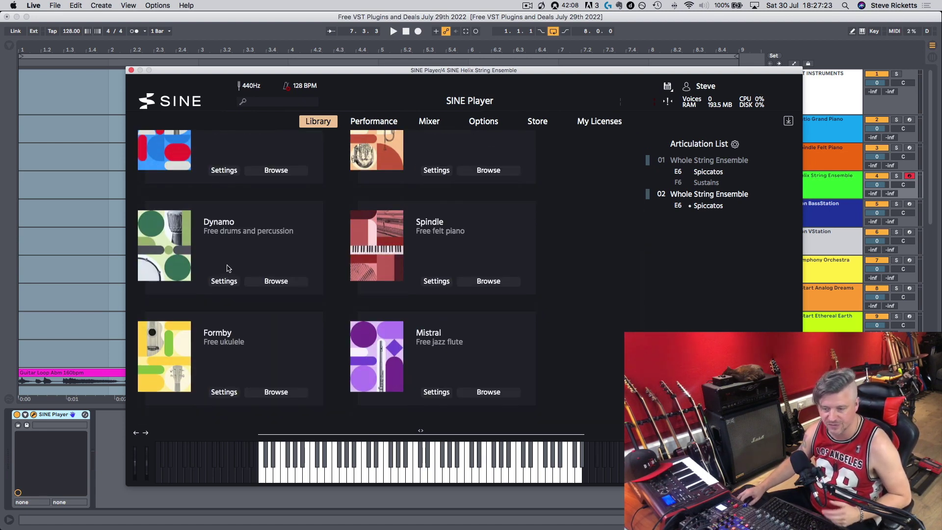
{"action": "scroll", "coordinate": [464, 344], "scroll_direction": "up", "scroll_amount": 6}
{"action": "scroll", "coordinate": [464, 344], "scroll_direction": "up", "scroll_amount": 2}
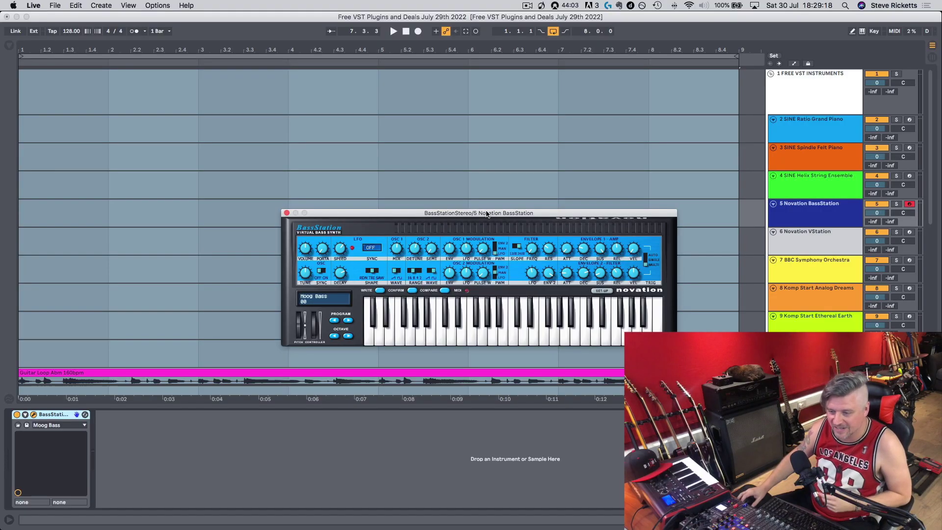
Step: Step the Novation BassStation forward through its bass programs, including Wow 1 Bass and Electric Bass, while auditioning them
{"action": "left_click_drag", "start_coordinate": [486, 211], "coordinate": [485, 211]}
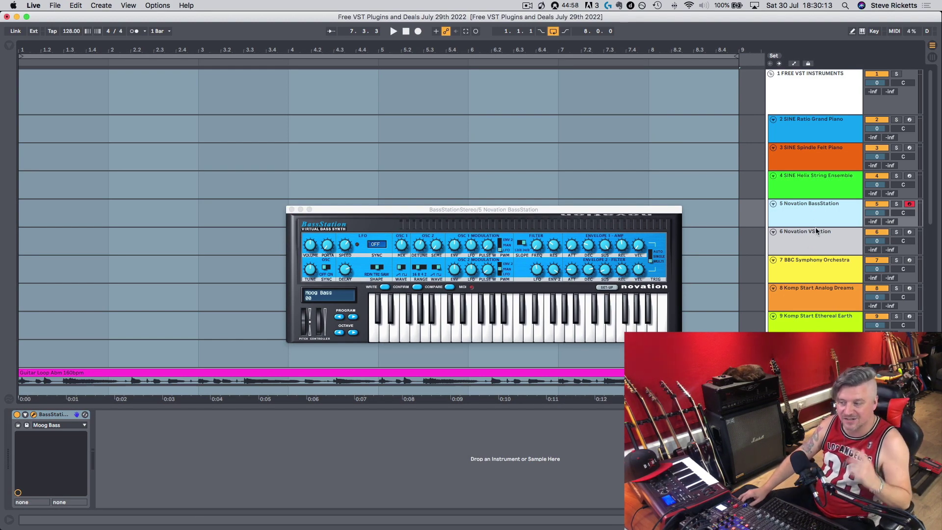
{"action": "left_click", "coordinate": [817, 244]}
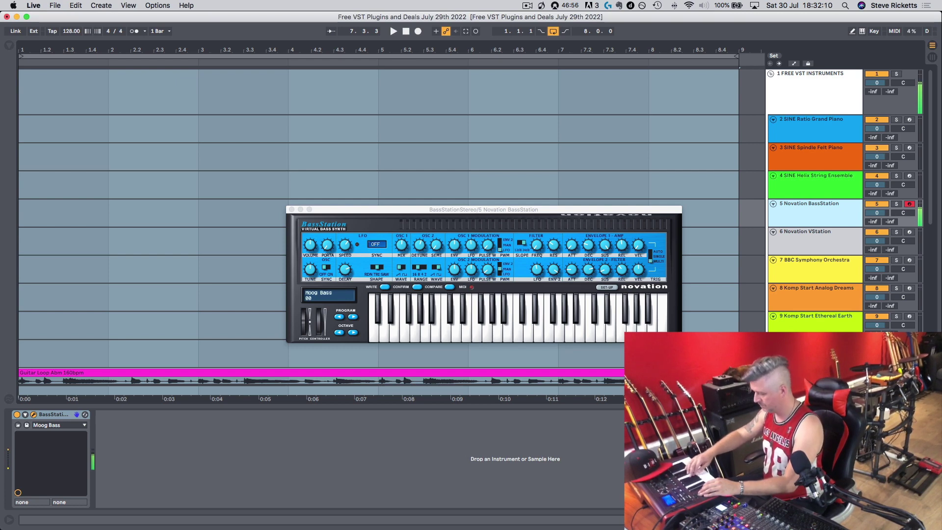
{"action": "left_click", "coordinate": [352, 316]}
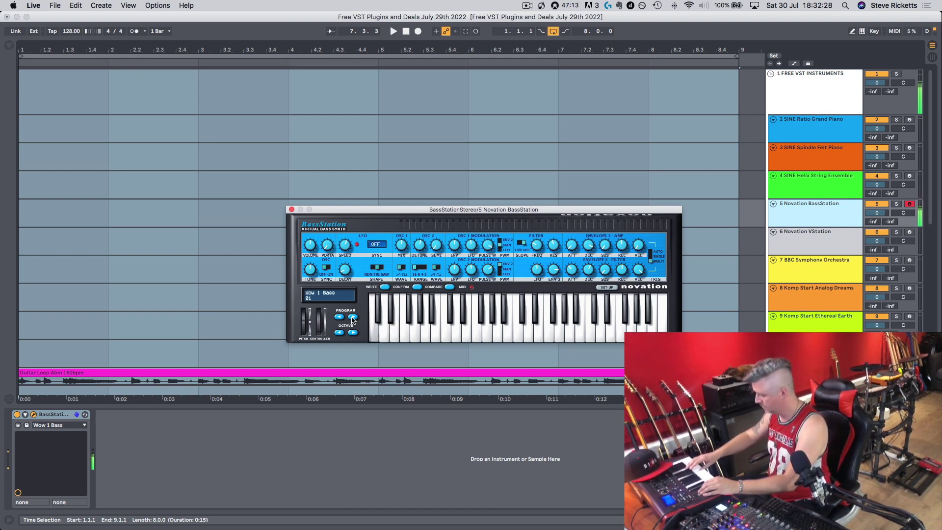
{"action": "left_click", "coordinate": [353, 317]}
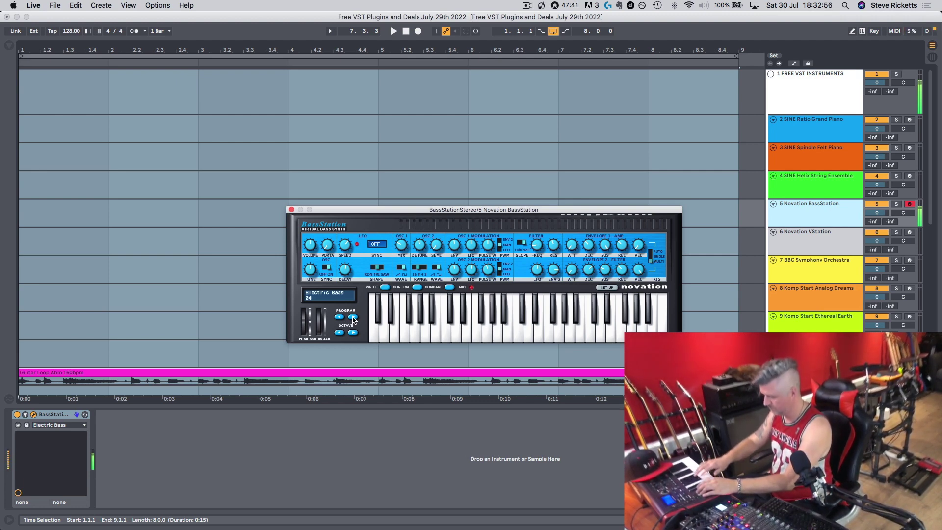
{"action": "left_click", "coordinate": [352, 317]}
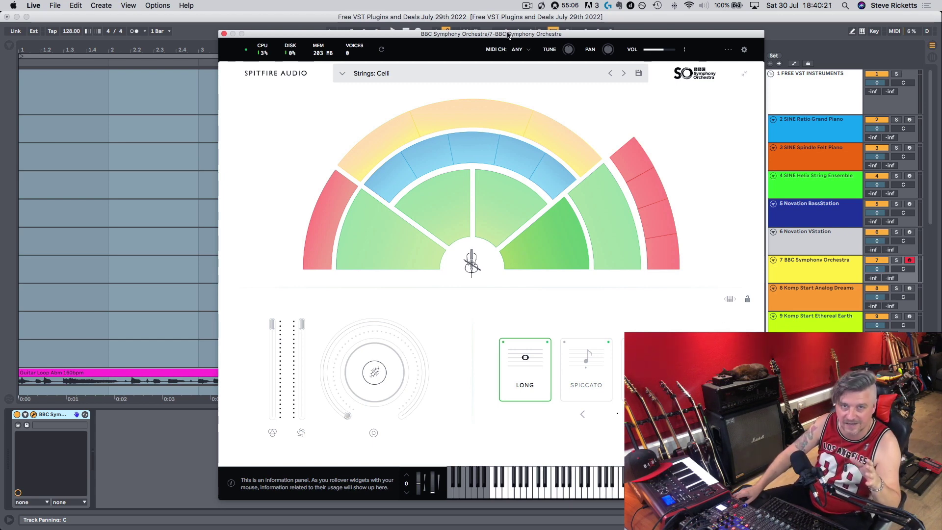
Step: Browse the string and brass presets in BBC Symphony Orchestra without loading one, and try a slider on the Celli patch
{"action": "left_click_drag", "start_coordinate": [506, 35], "coordinate": [502, 36]}
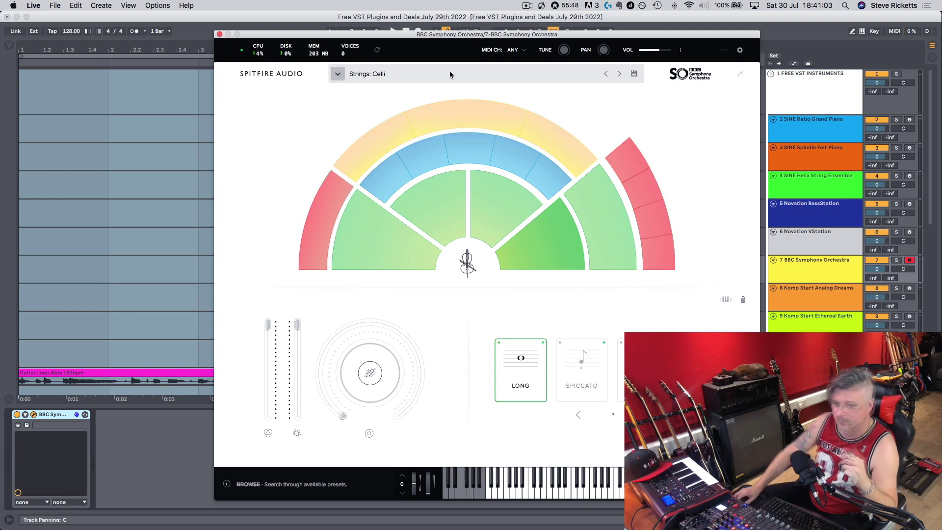
{"action": "left_click", "coordinate": [518, 78]}
{"action": "scroll", "coordinate": [520, 147], "scroll_direction": "down", "scroll_amount": 5}
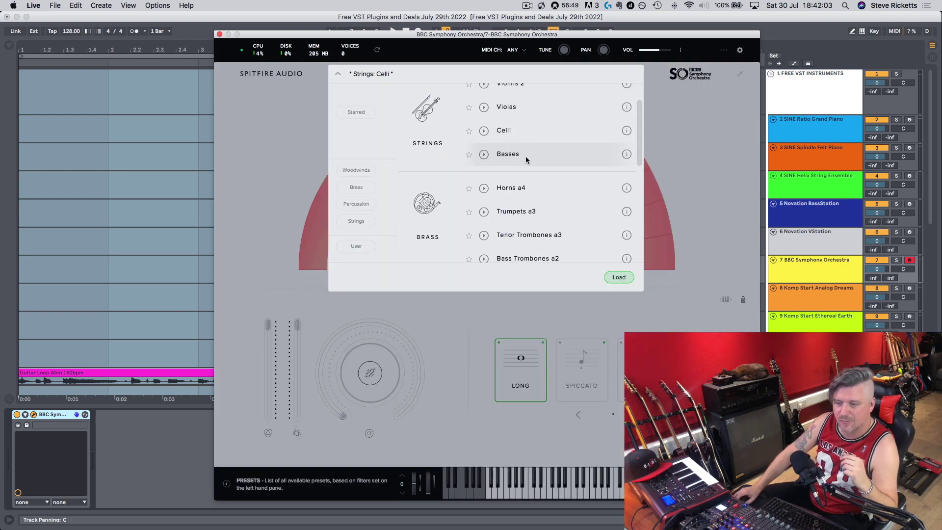
{"action": "left_click", "coordinate": [744, 174]}
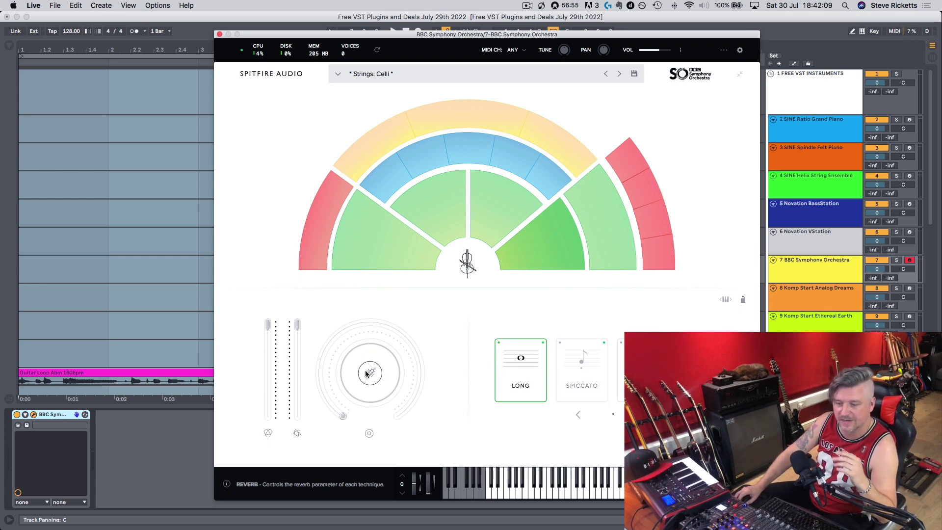
{"action": "mouse_move", "coordinate": [297, 325]}
{"action": "left_mouse_down"}
{"action": "mouse_move", "coordinate": [295, 347]}
{"action": "mouse_move", "coordinate": [299, 320]}
{"action": "left_mouse_up"}
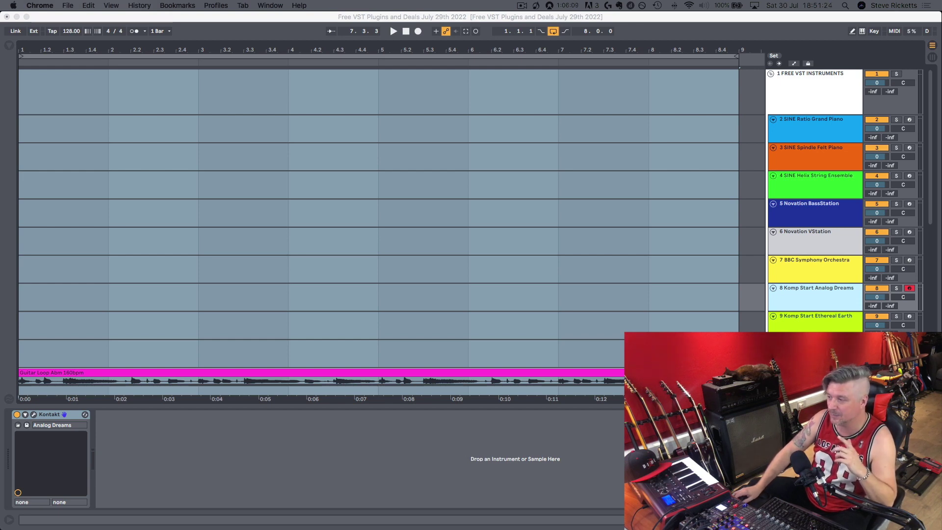
Step: Bring the Chrome window into view and look through the Native Instruments Komplete Start page
{"action": "left_click_drag", "start_coordinate": [941, 4], "coordinate": [292, 3]}
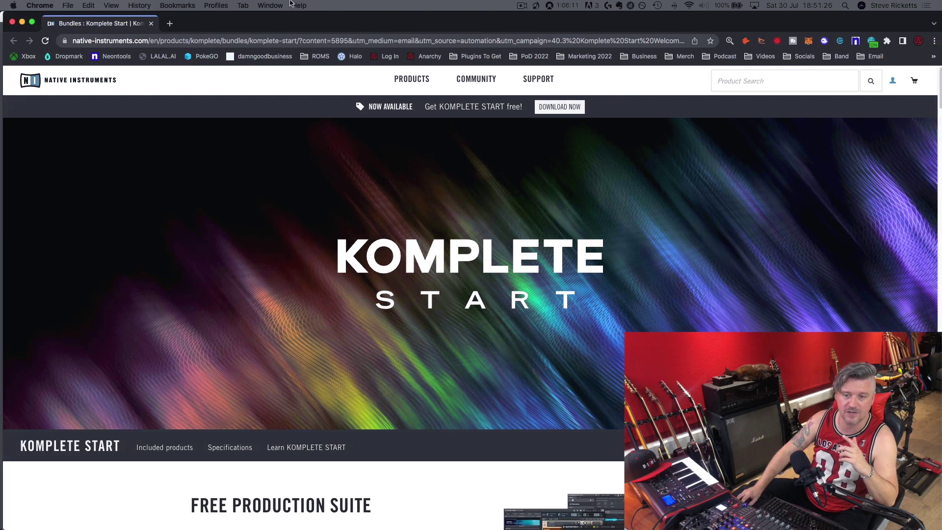
{"action": "scroll", "coordinate": [500, 330], "scroll_direction": "down", "scroll_amount": 5}
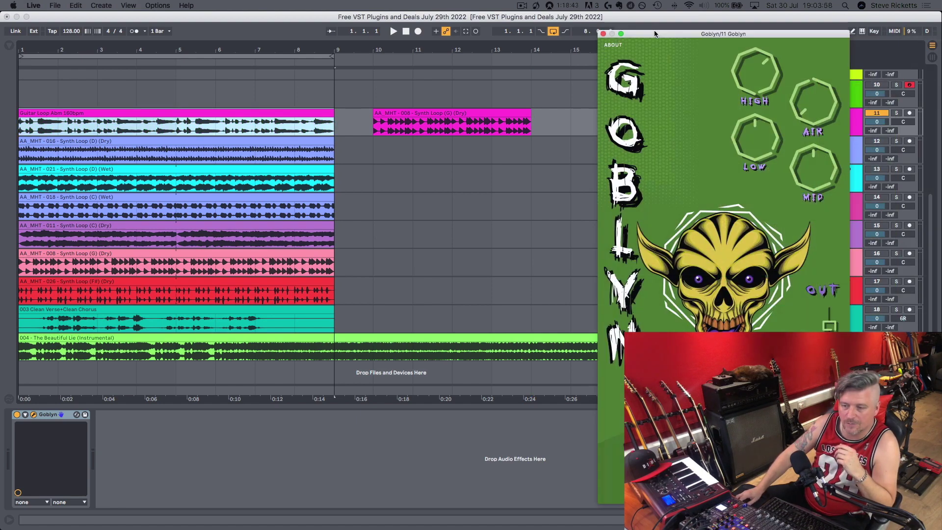
Step: Centre the Goblyn window and compare the guitar loop with the plugin bypassed and enabled
{"action": "left_click_drag", "start_coordinate": [725, 40], "coordinate": [484, 49]}
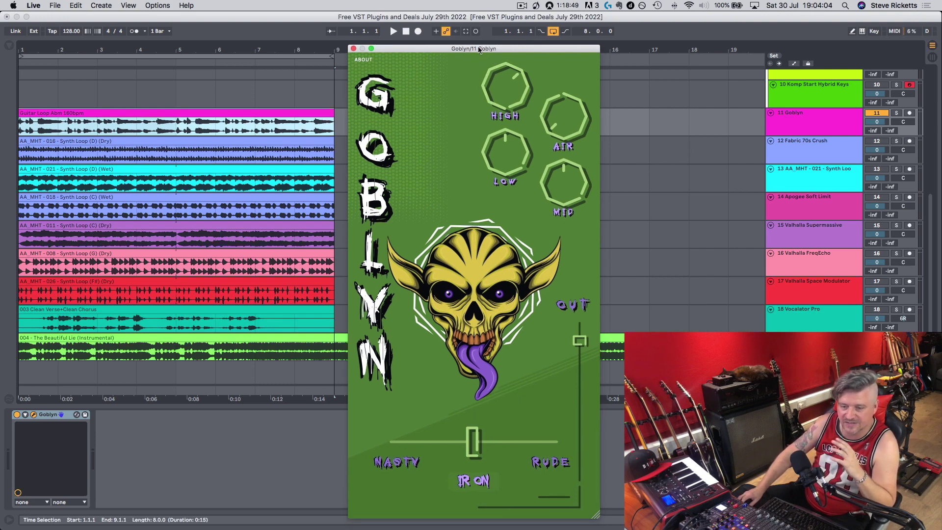
{"action": "left_click", "coordinate": [18, 414]}
{"action": "key", "text": "space"}
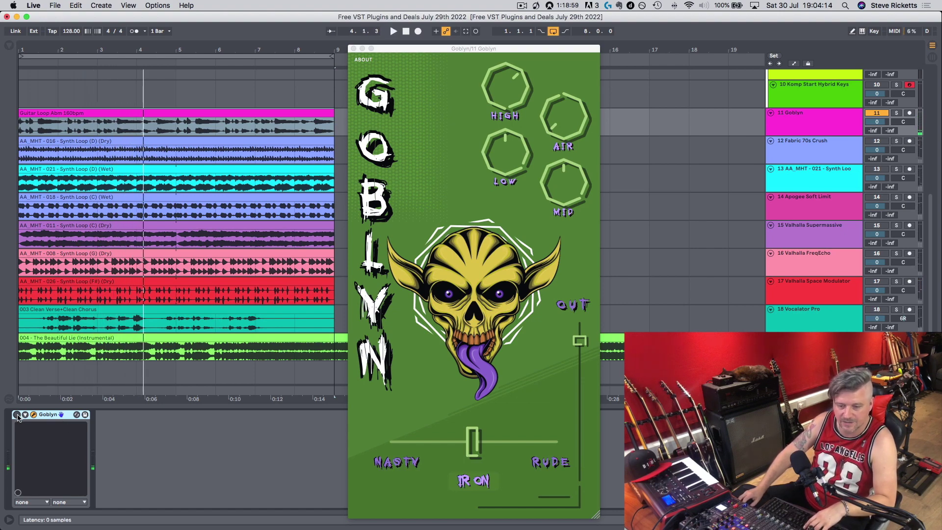
{"action": "left_click", "coordinate": [17, 415]}
{"action": "key", "text": "space"}
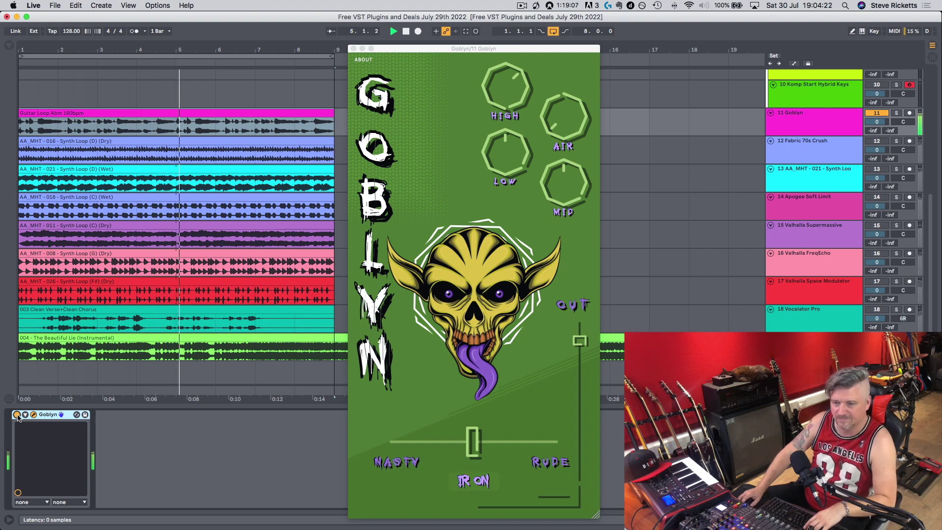
{"action": "left_click", "coordinate": [479, 83]}
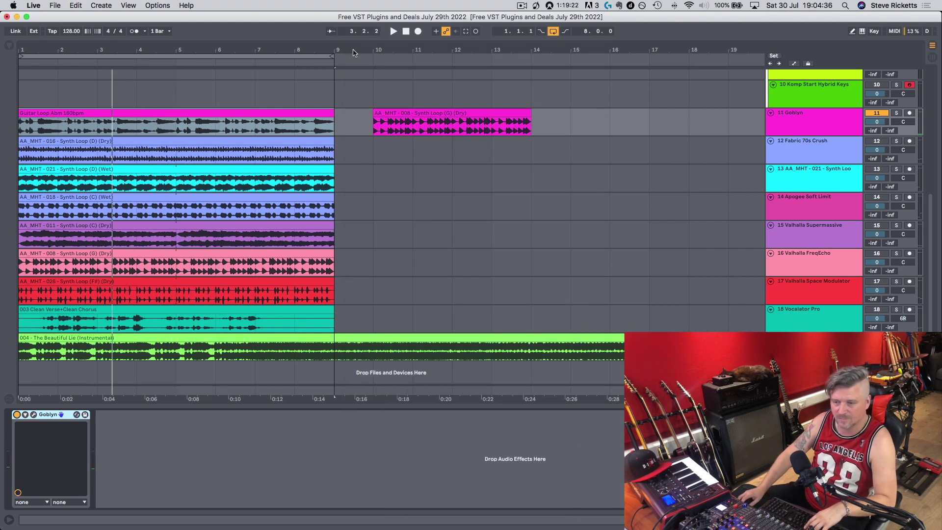
Step: Select the AA_MHT - 008 synth loop at bar 10 and play it with Goblyn bypassed, then enabled
{"action": "left_click", "coordinate": [439, 112]}
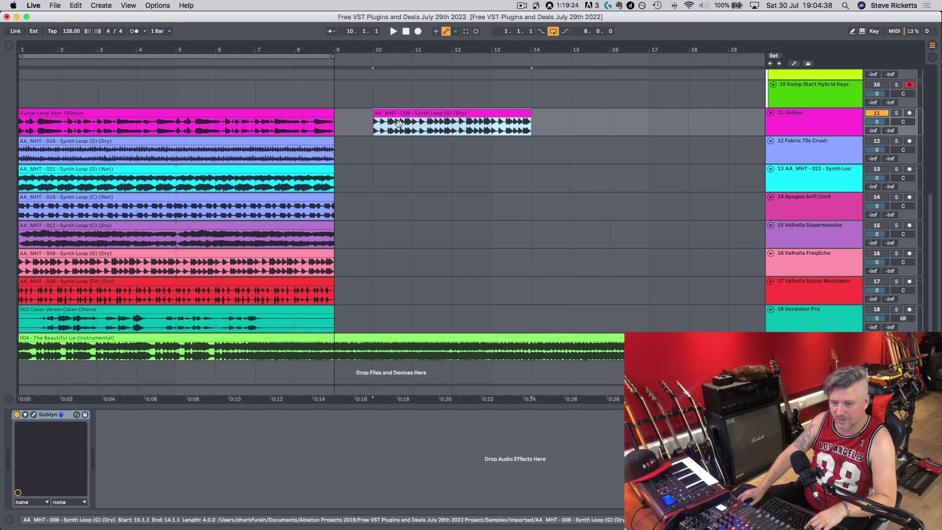
{"action": "left_click", "coordinate": [17, 414]}
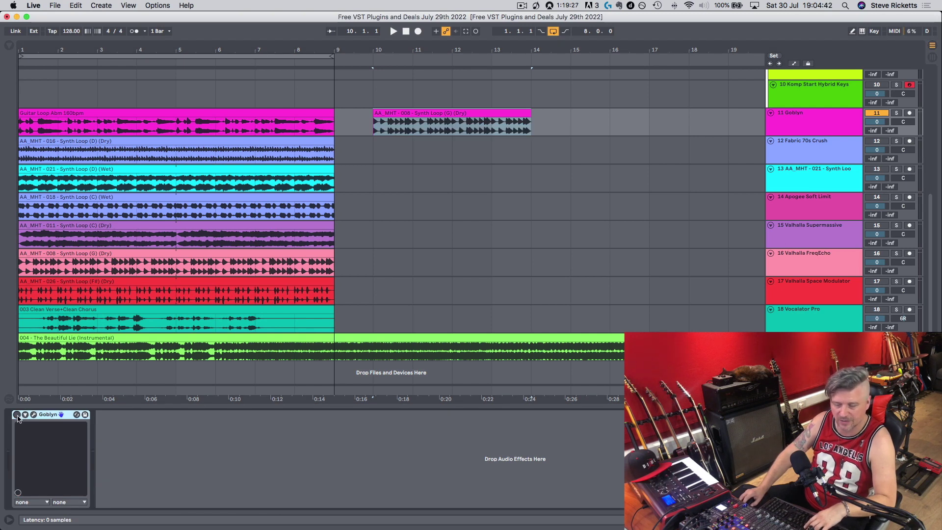
{"action": "key", "text": "space"}
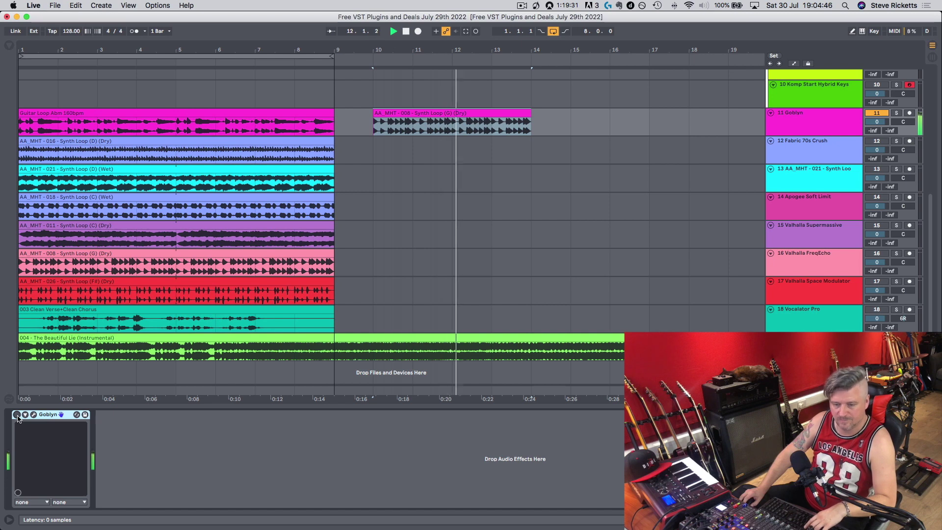
{"action": "key", "text": "space"}
{"action": "left_click", "coordinate": [17, 415]}
{"action": "key", "text": "space"}
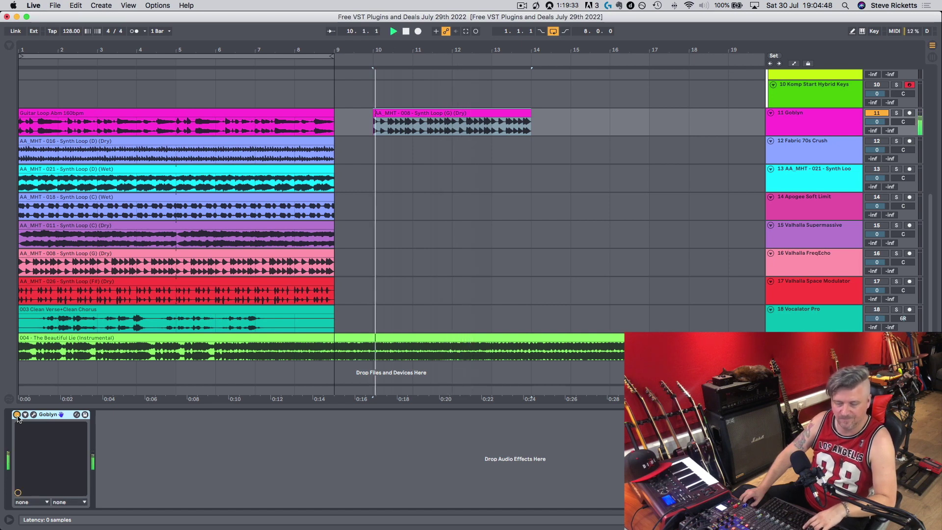
Step: Open the Goblyn interface and adjust its controls while the synth loop plays
{"action": "left_click", "coordinate": [33, 415]}
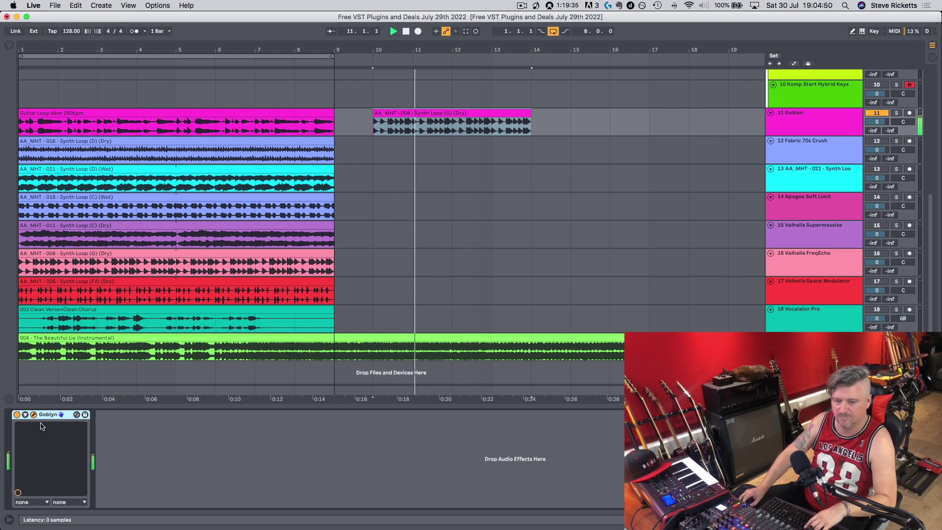
{"action": "left_click_drag", "start_coordinate": [565, 119], "coordinate": [613, 63]}
{"action": "left_click_drag", "start_coordinate": [638, 169], "coordinate": [637, 190]}
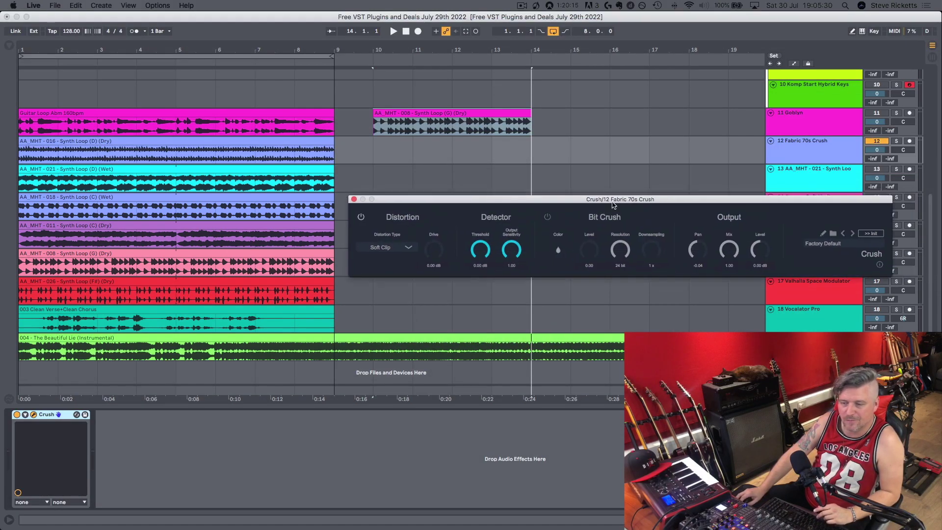
Step: Reposition the Crush window, try its Bit Crush controls on the playing loop, and return Level to 0.00 before stopping playback
{"action": "left_click_drag", "start_coordinate": [803, 203], "coordinate": [664, 223]}
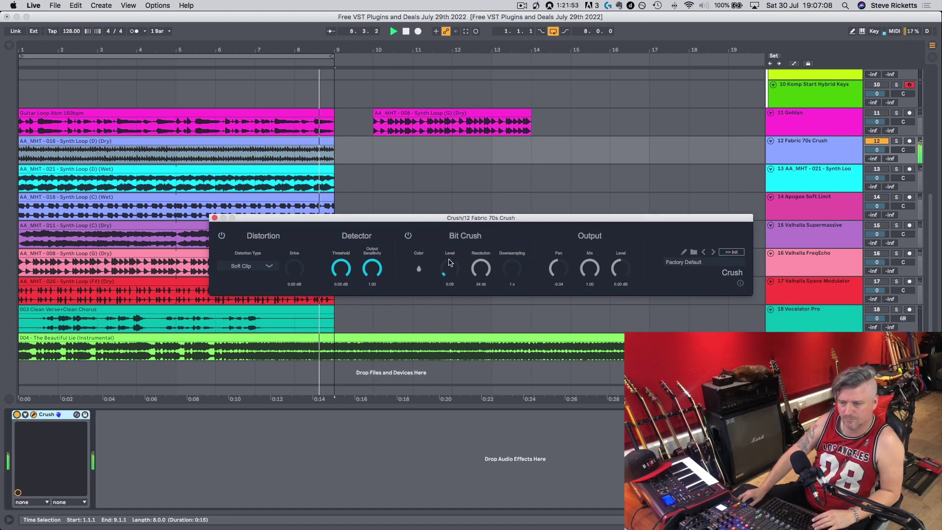
{"action": "mouse_move", "coordinate": [511, 273]}
{"action": "left_mouse_down"}
{"action": "mouse_move", "coordinate": [514, 208]}
{"action": "mouse_move", "coordinate": [511, 276]}
{"action": "left_mouse_up"}
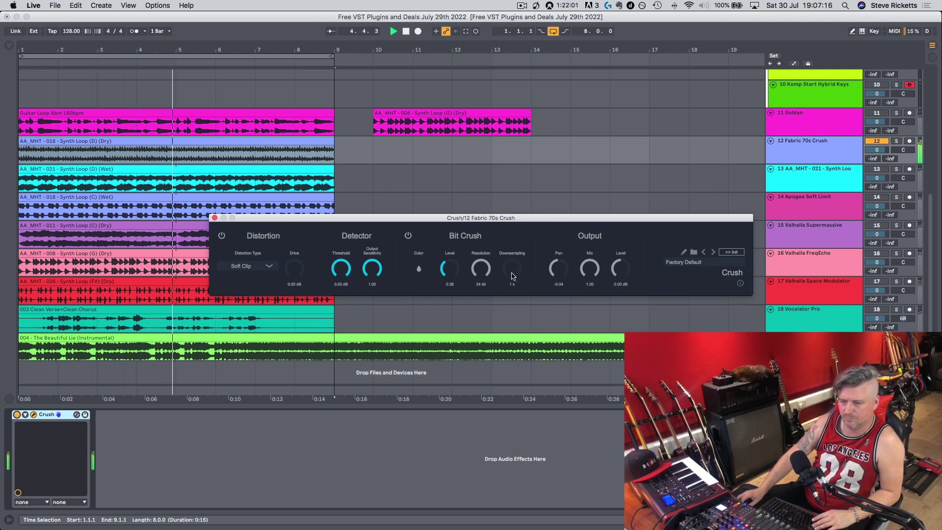
{"action": "left_click_drag", "start_coordinate": [449, 270], "coordinate": [456, 341]}
{"action": "key", "text": "space"}
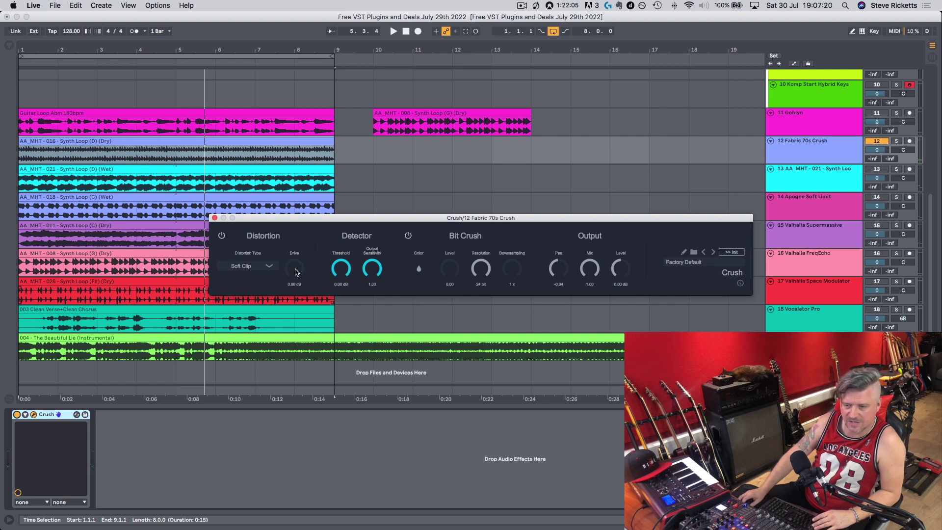
Step: Play the loop through Crush, raise the distortion Drive with the Wrap type selected, and nudge the plugin window
{"action": "key", "text": "space"}
{"action": "left_click_drag", "start_coordinate": [296, 273], "coordinate": [298, 251]}
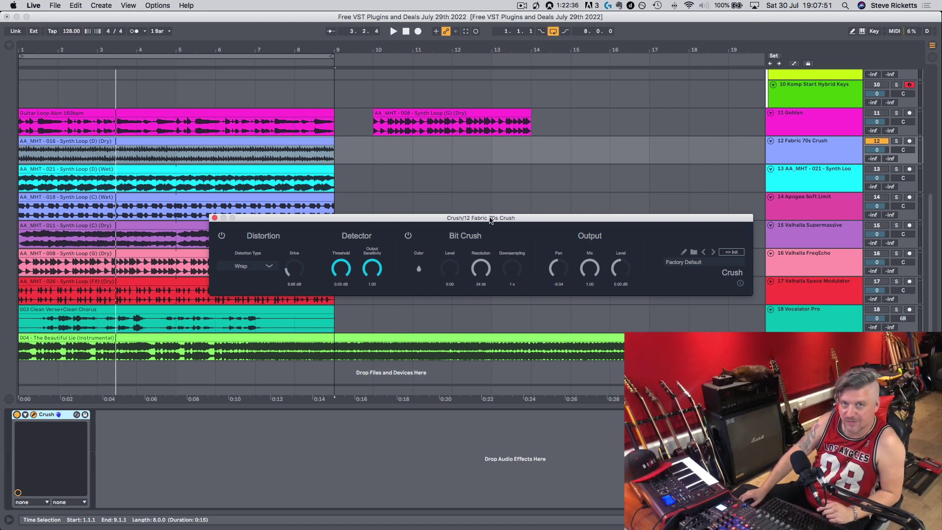
{"action": "left_click_drag", "start_coordinate": [490, 220], "coordinate": [487, 224]}
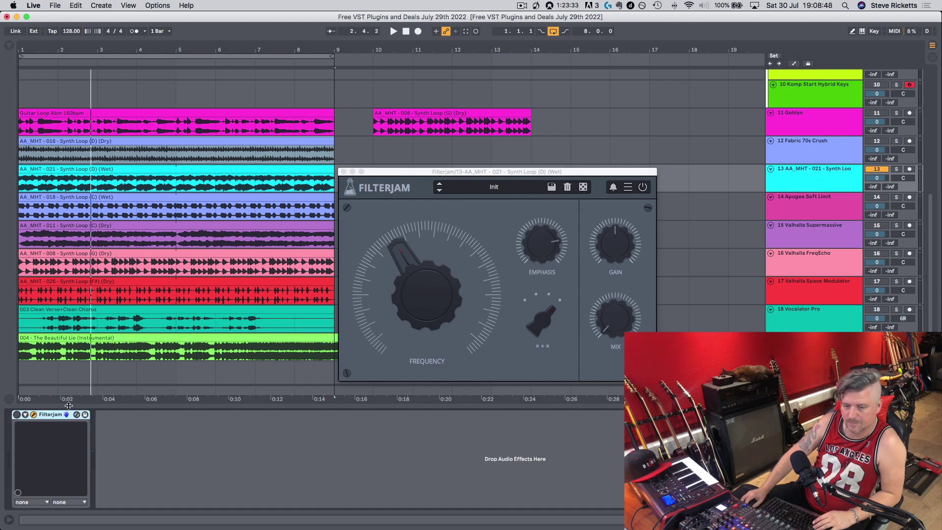
Step: Enable Filterjam on the AA_MHT - 021 synth loop, then raise Mix and adjust Frequency during playback
{"action": "left_click", "coordinate": [18, 416]}
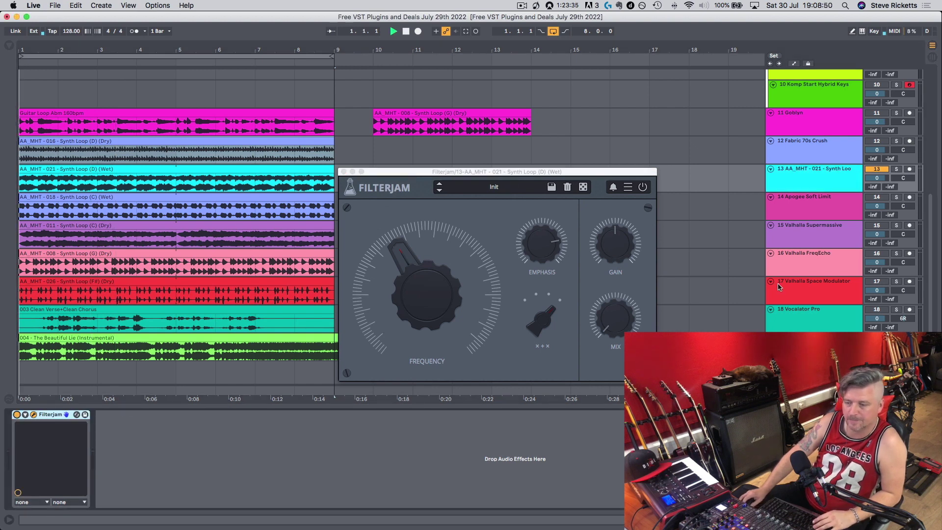
{"action": "key", "text": "space"}
{"action": "left_click_drag", "start_coordinate": [617, 322], "coordinate": [622, 274]}
{"action": "left_click_drag", "start_coordinate": [440, 308], "coordinate": [424, 321]}
Step: Load Filterjam's Broken Ring preset, sweep Frequency down to its minimum, and slightly reposition the plugin window
{"action": "left_click", "coordinate": [439, 191]}
{"action": "left_click", "coordinate": [438, 191]}
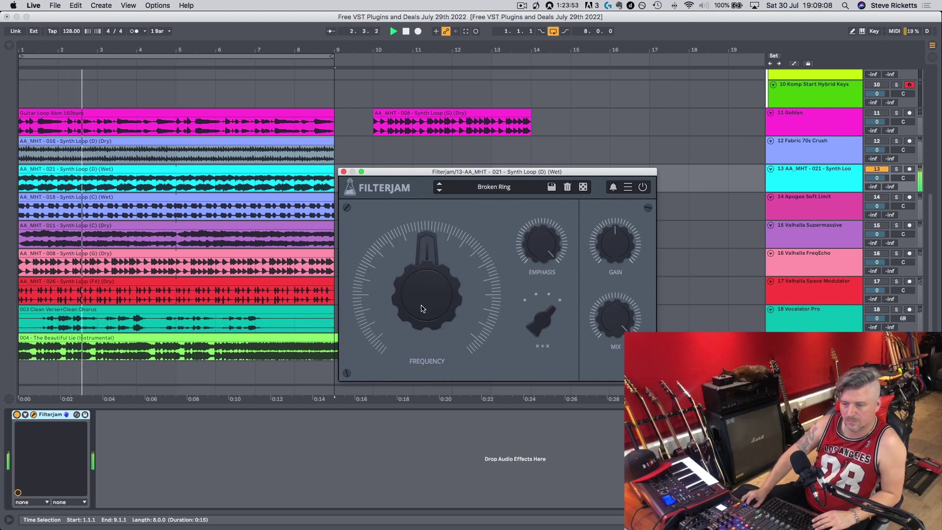
{"action": "left_click_drag", "start_coordinate": [428, 280], "coordinate": [435, 405]}
{"action": "left_click_drag", "start_coordinate": [504, 174], "coordinate": [505, 175]}
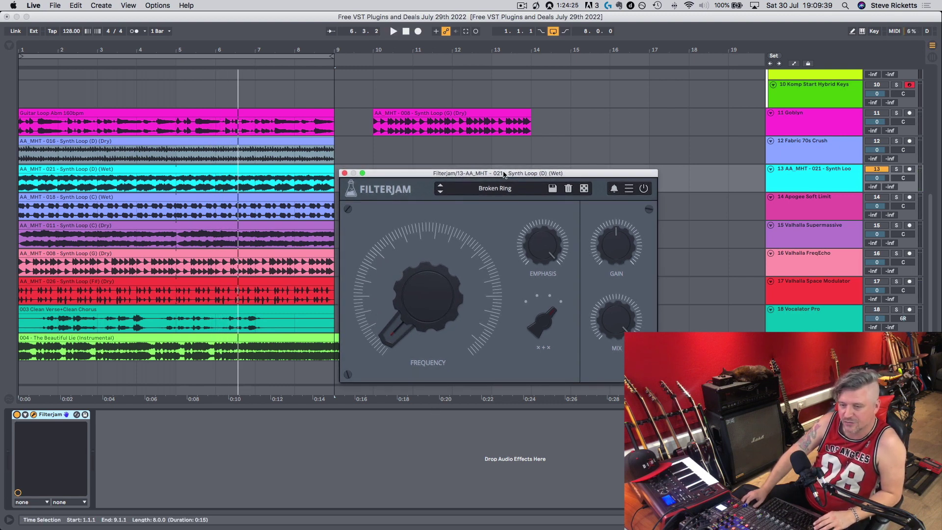
{"action": "left_click_drag", "start_coordinate": [504, 174], "coordinate": [510, 174]}
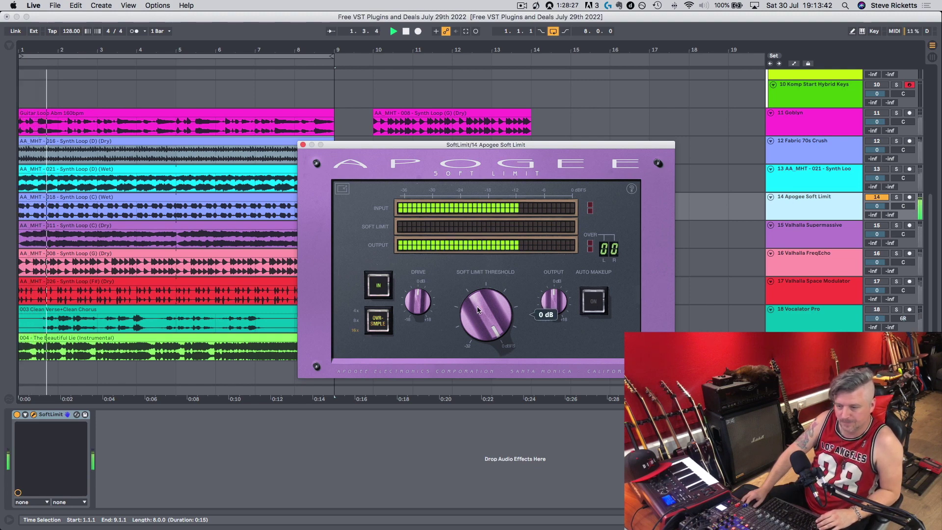
Step: Lower the threshold in Apogee Soft Limit, set Drive to 7.8 dB, and raise the threshold slightly
{"action": "mouse_move", "coordinate": [480, 316]}
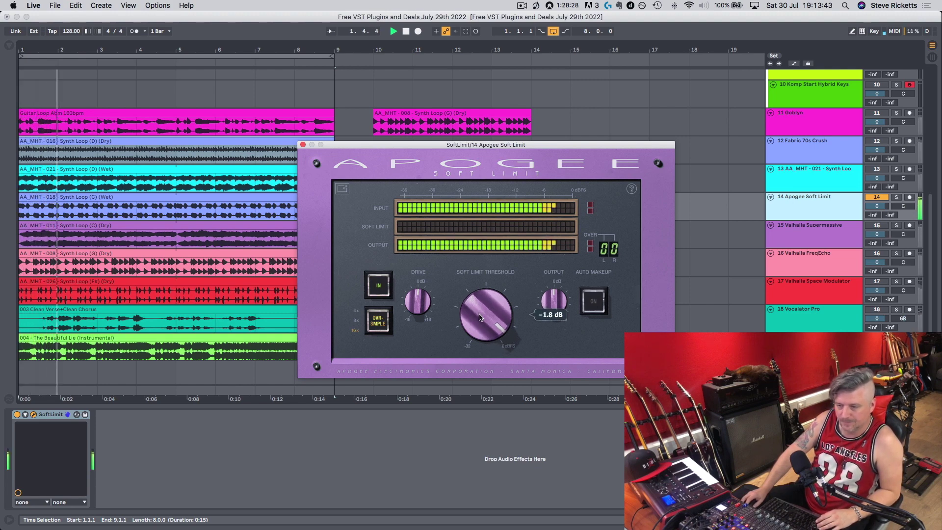
{"action": "left_click_drag", "start_coordinate": [479, 317], "coordinate": [484, 385]}
{"action": "left_click_drag", "start_coordinate": [419, 303], "coordinate": [423, 278]}
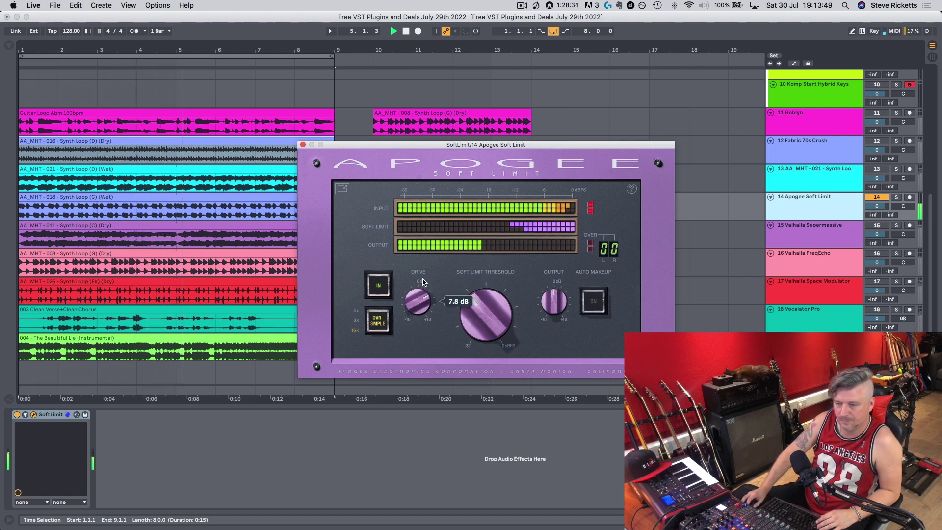
{"action": "left_click_drag", "start_coordinate": [492, 323], "coordinate": [497, 310]}
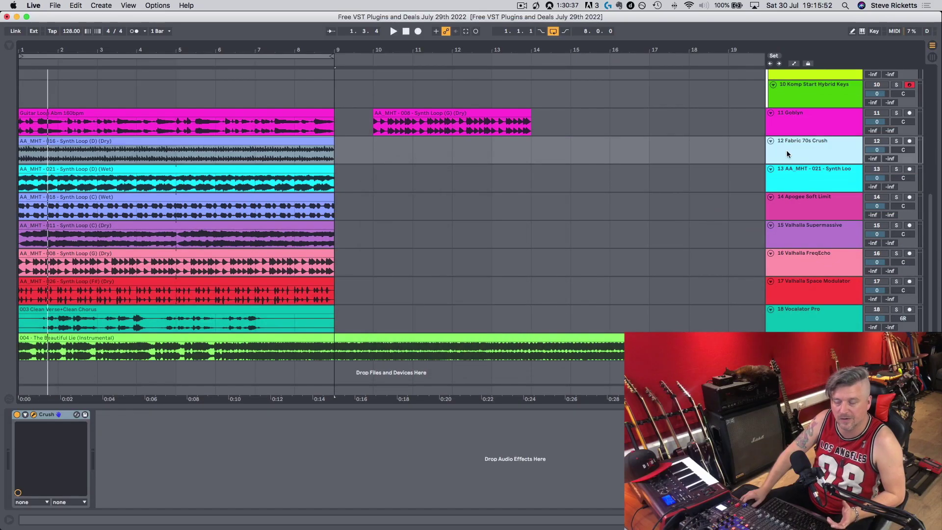
{"action": "left_click", "coordinate": [211, 216]}
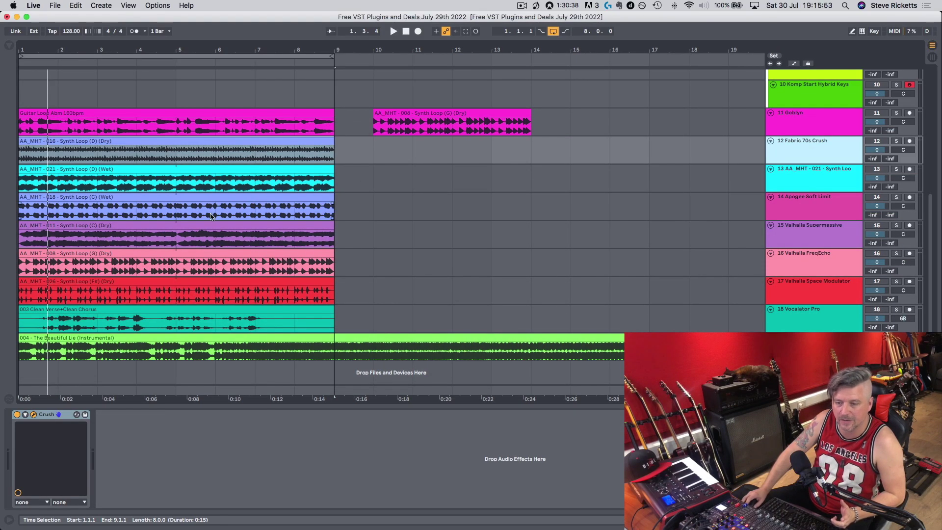
{"action": "left_click", "coordinate": [816, 150]}
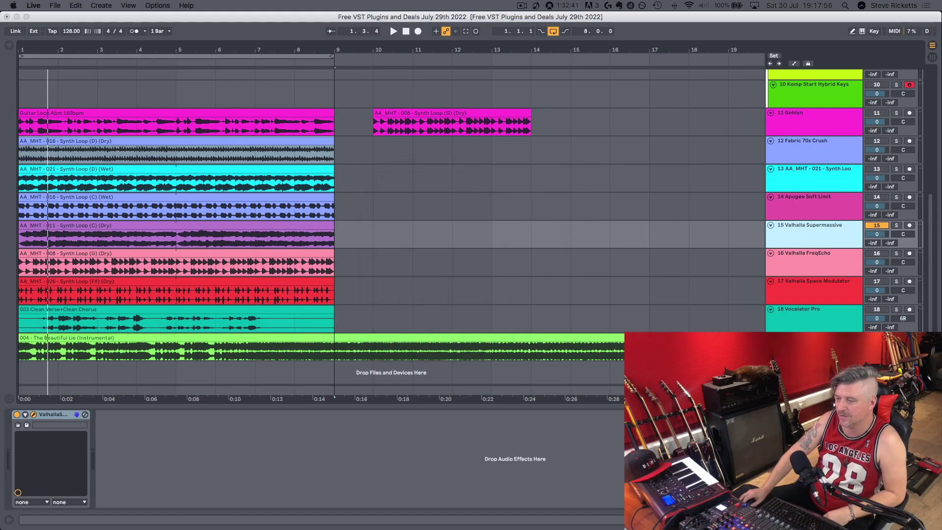
Step: Centre the Valhalla Supermassive window and raise Mix to 44.0 % while the loop plays
{"action": "left_click_drag", "start_coordinate": [939, 216], "coordinate": [484, 177]}
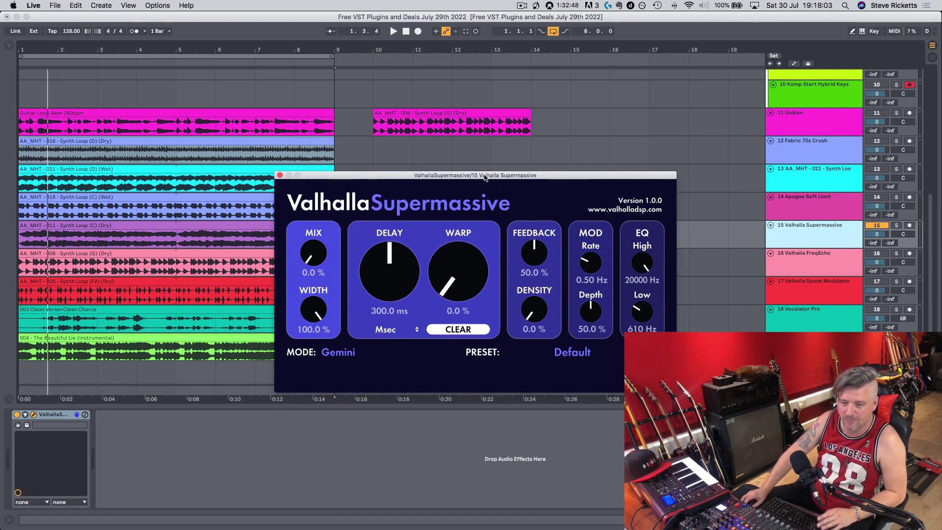
{"action": "key", "text": "space"}
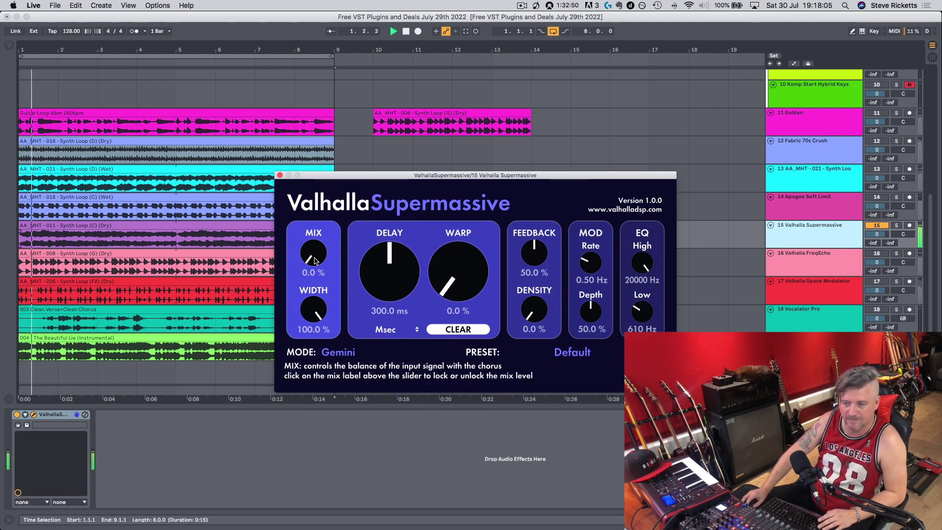
{"action": "left_click_drag", "start_coordinate": [317, 243], "coordinate": [319, 235]}
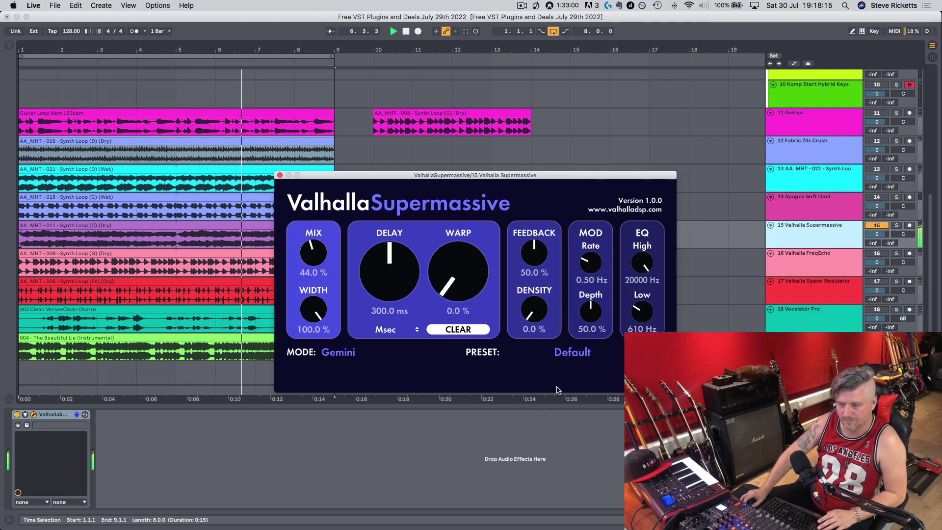
Step: Stop playback, load the SpaceIsThePlace preset in Valhalla Supermassive, and set Mix to 59.9 %
{"action": "key", "text": "space"}
{"action": "left_click", "coordinate": [571, 352]}
{"action": "mouse_move", "coordinate": [584, 463]}
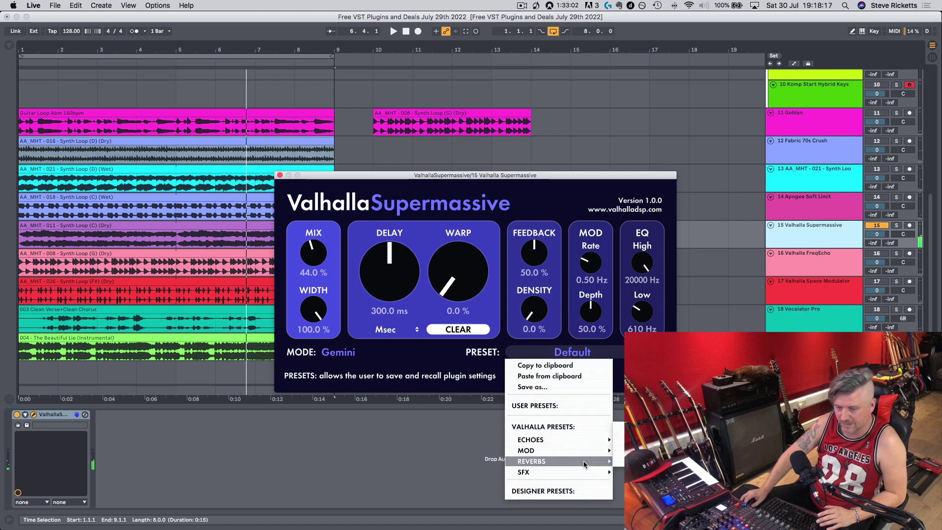
{"action": "left_click", "coordinate": [655, 473]}
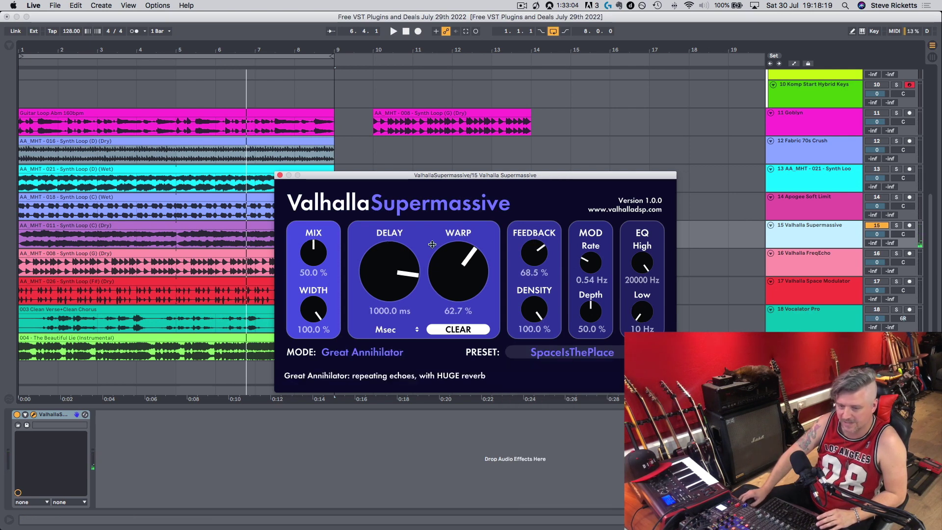
{"action": "left_click_drag", "start_coordinate": [313, 259], "coordinate": [313, 252]}
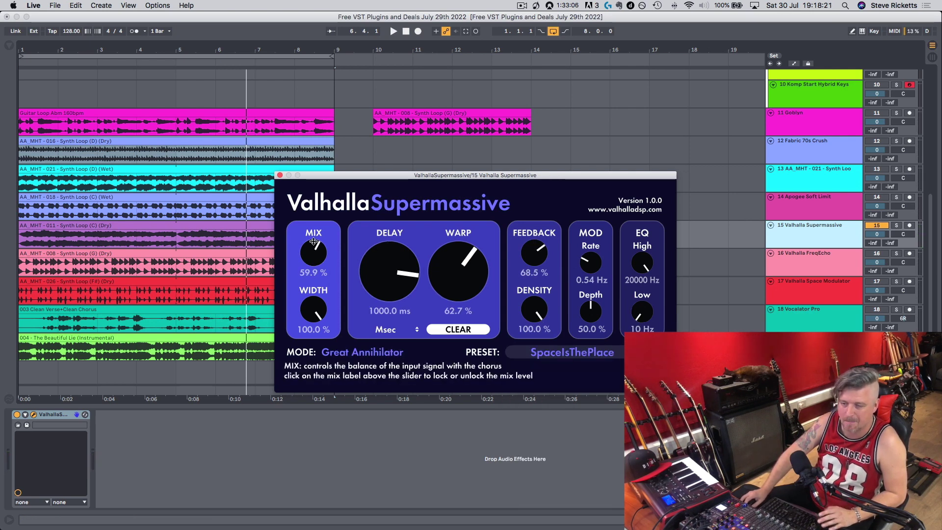
Step: With the loop playing, set Supermassive's Mix to 66.8 % and Low EQ to 700 Hz, then close the plugin
{"action": "key", "text": "space"}
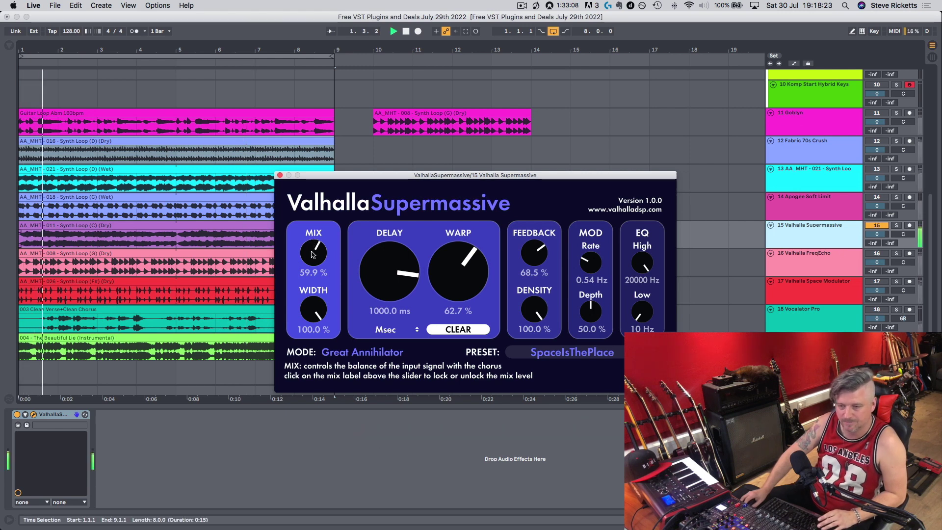
{"action": "left_click_drag", "start_coordinate": [313, 239], "coordinate": [313, 241]}
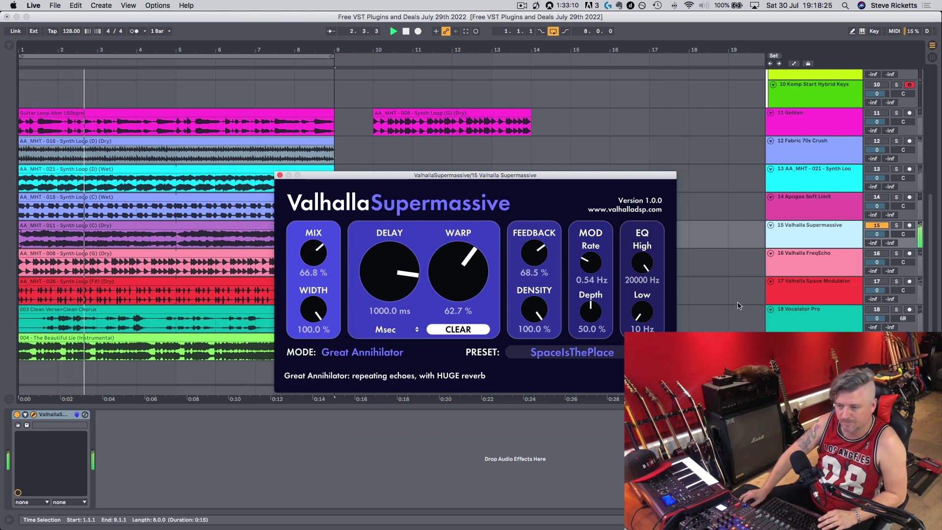
{"action": "left_click_drag", "start_coordinate": [640, 318], "coordinate": [641, 279]}
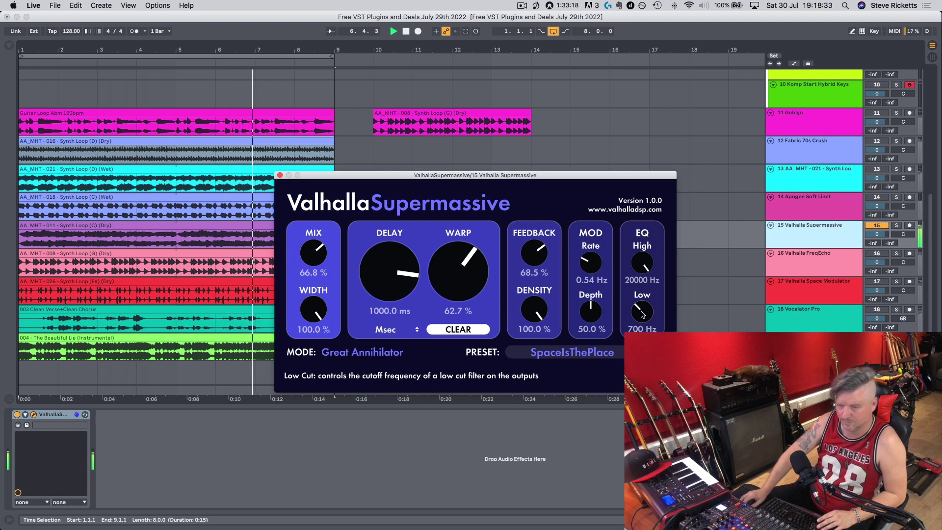
{"action": "left_click", "coordinate": [280, 175]}
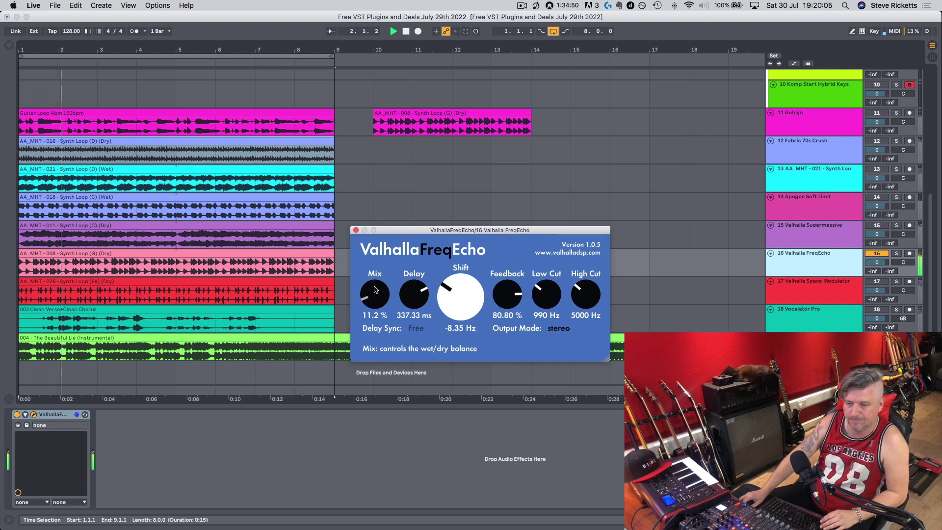
Step: Set Valhalla FreqEcho's Mix to 44.8 % and adjust the frequency Shift on the playing loop
{"action": "mouse_move", "coordinate": [377, 280]}
{"action": "left_mouse_down"}
{"action": "mouse_move", "coordinate": [378, 272]}
{"action": "mouse_move", "coordinate": [380, 281]}
{"action": "left_mouse_up"}
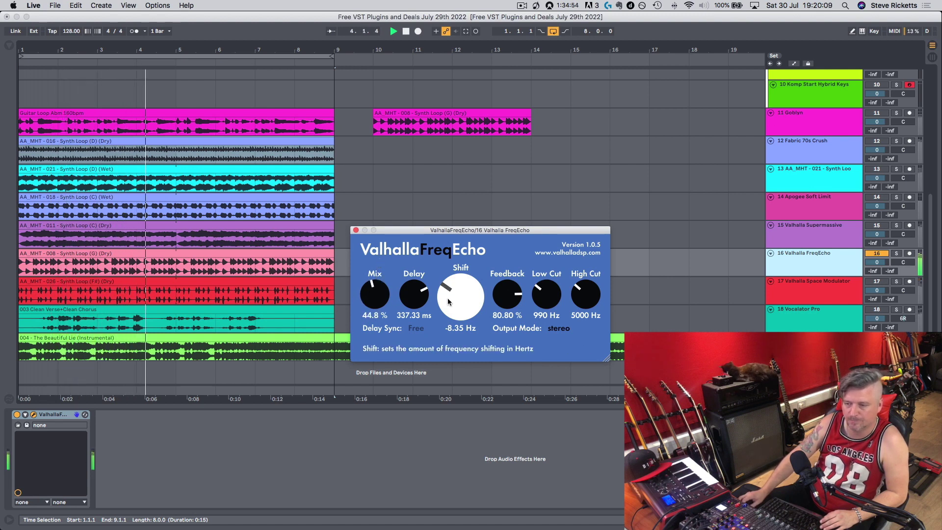
{"action": "mouse_move", "coordinate": [449, 293]}
{"action": "left_mouse_down"}
{"action": "mouse_move", "coordinate": [455, 283]}
{"action": "mouse_move", "coordinate": [464, 300]}
{"action": "left_mouse_up"}
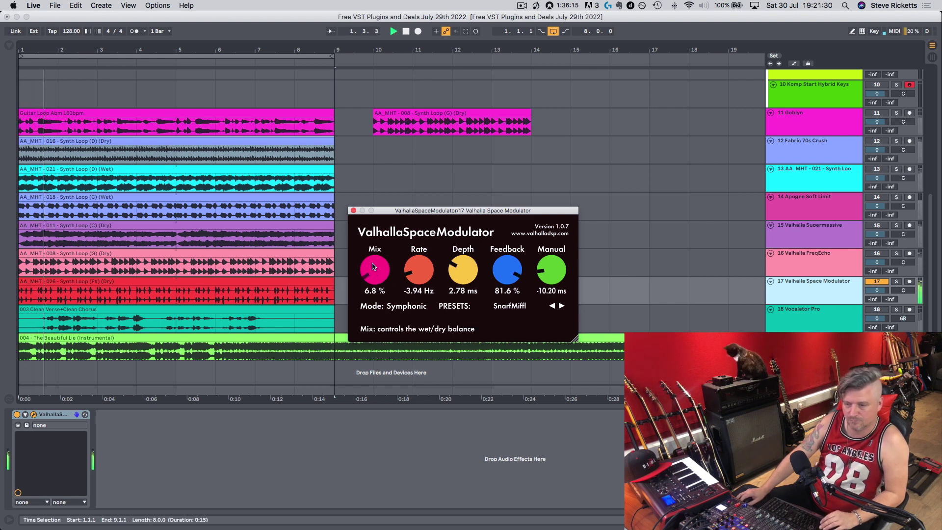
Step: Set Valhalla Space Modulator's Mix to 26.4 % and Manual to -25.86 ms, and adjust Depth during playback
{"action": "left_click_drag", "start_coordinate": [374, 261], "coordinate": [374, 241]}
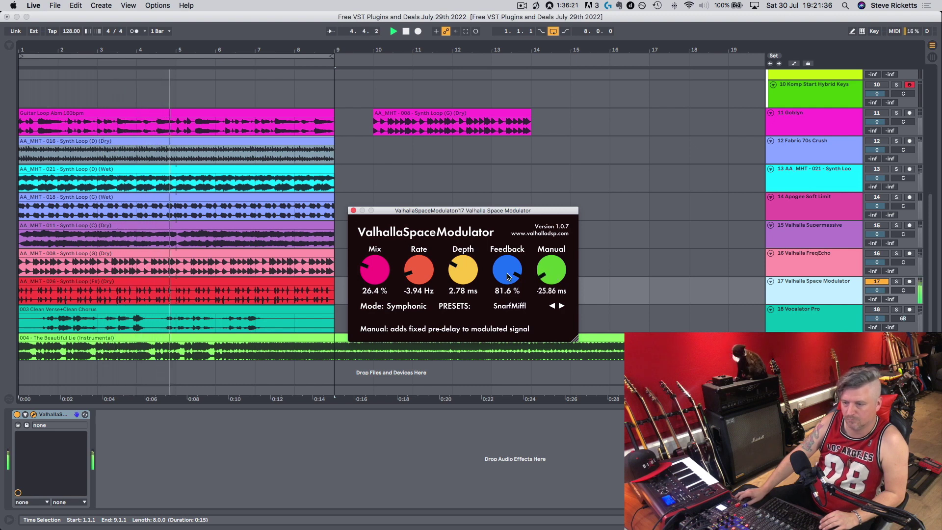
{"action": "left_click_drag", "start_coordinate": [474, 276], "coordinate": [468, 265]}
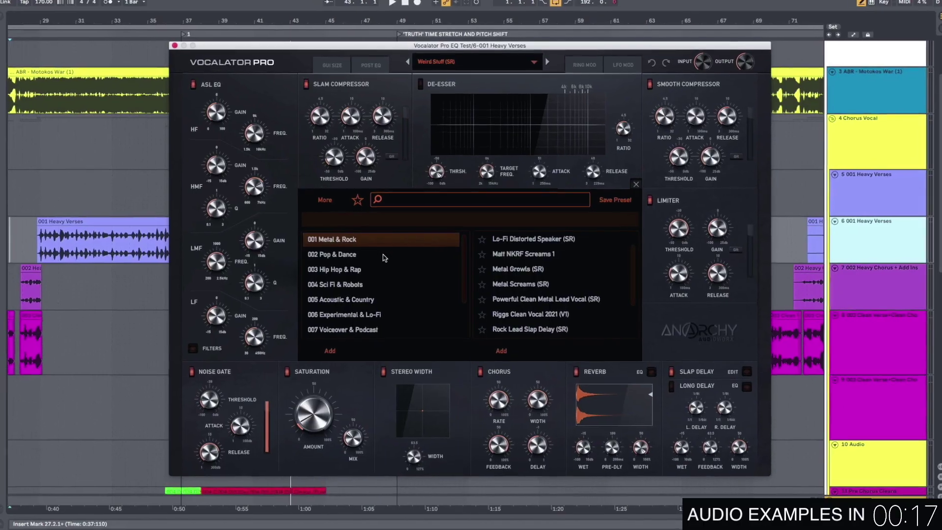
Step: Browse Vocalator Pro's preset categories from Pop & Dance through Sci Fi & Robots and the ones below it
{"action": "left_click", "coordinate": [383, 254]}
{"action": "left_click", "coordinate": [390, 269]}
{"action": "left_click", "coordinate": [397, 285]}
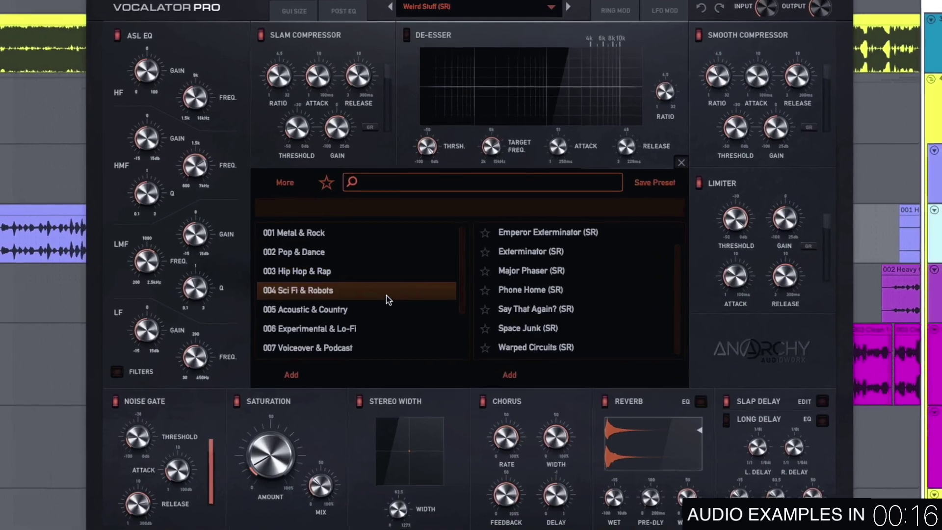
{"action": "left_click", "coordinate": [404, 299]}
{"action": "left_click", "coordinate": [395, 334]}
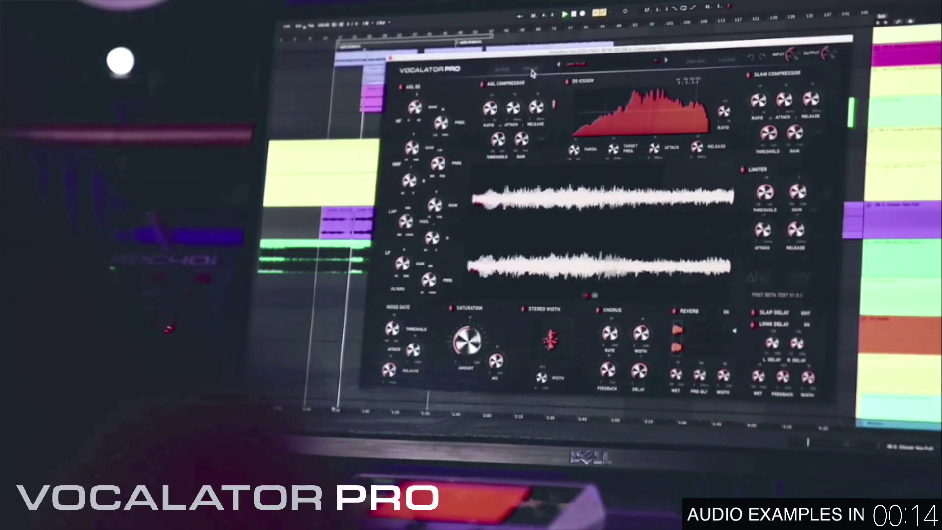
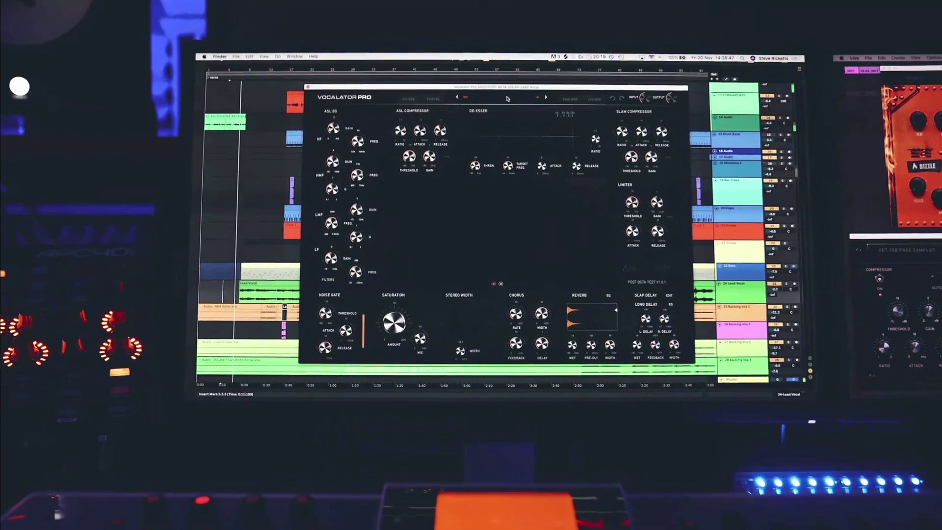
Step: Show Vocalator Pro's Slap Delay editor on the lead vocal and browse its presets
{"action": "left_click", "coordinate": [534, 101]}
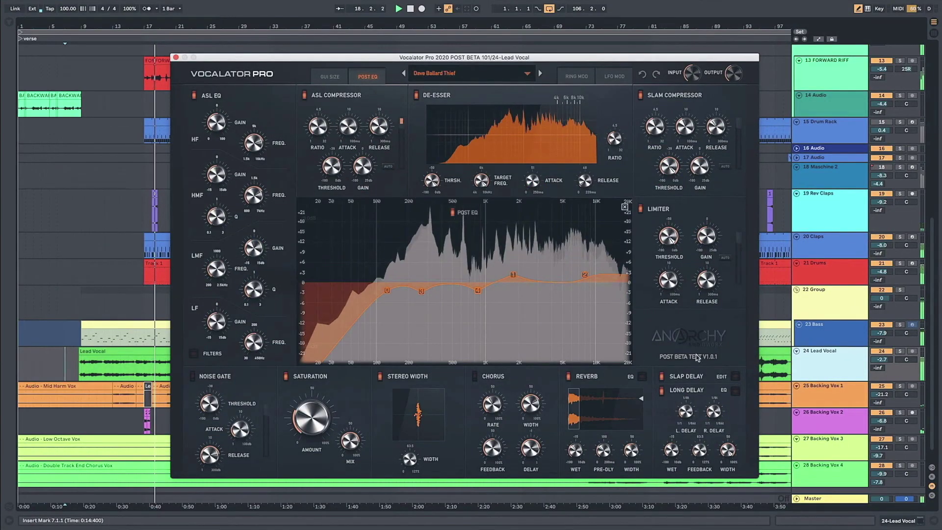
{"action": "left_click", "coordinate": [735, 376]}
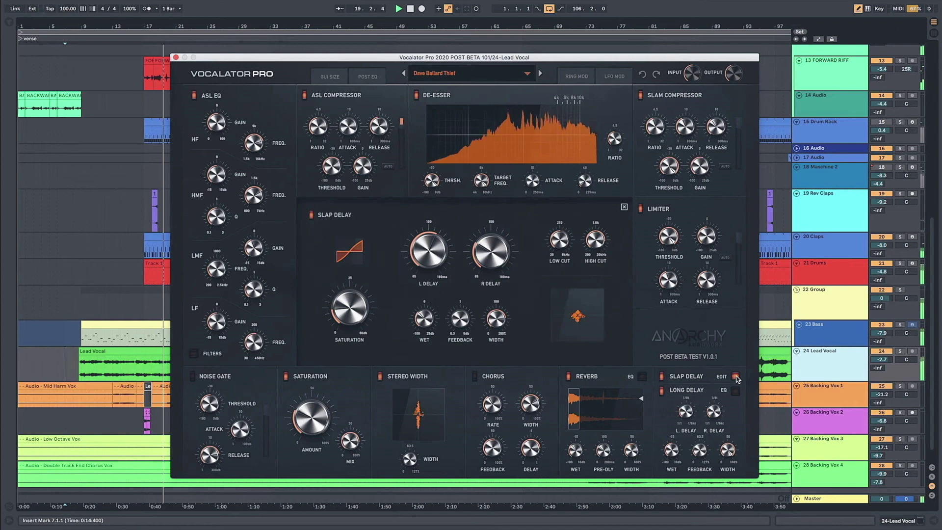
{"action": "left_click", "coordinate": [466, 73]}
{"action": "left_click", "coordinate": [527, 291]}
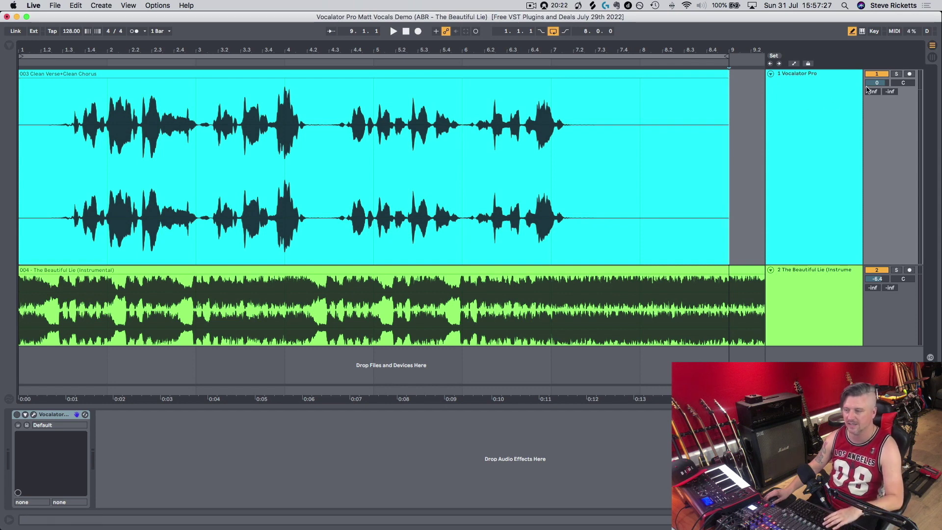
Step: Solo the Vocalator Pro vocal track, play the dry vocal with the plugin off, then stop and unsolo it
{"action": "left_click", "coordinate": [896, 74]}
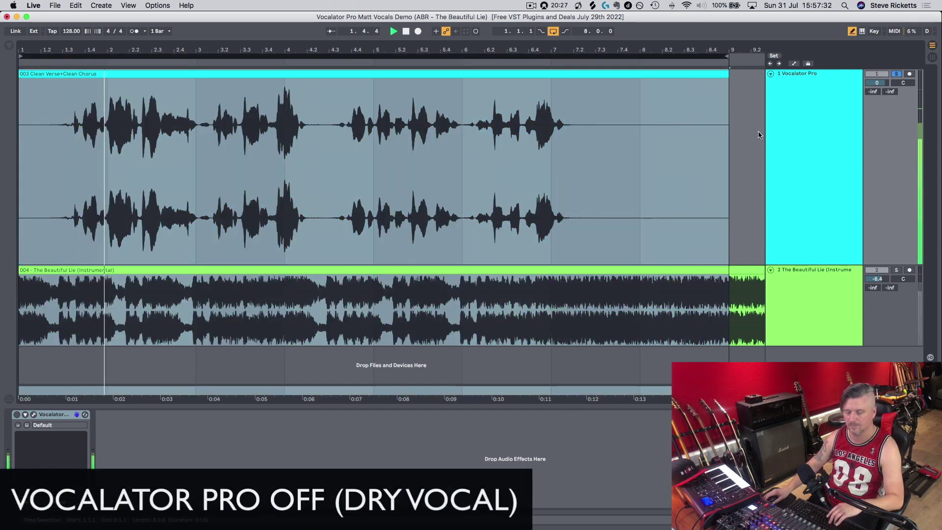
{"action": "left_click", "coordinate": [812, 167]}
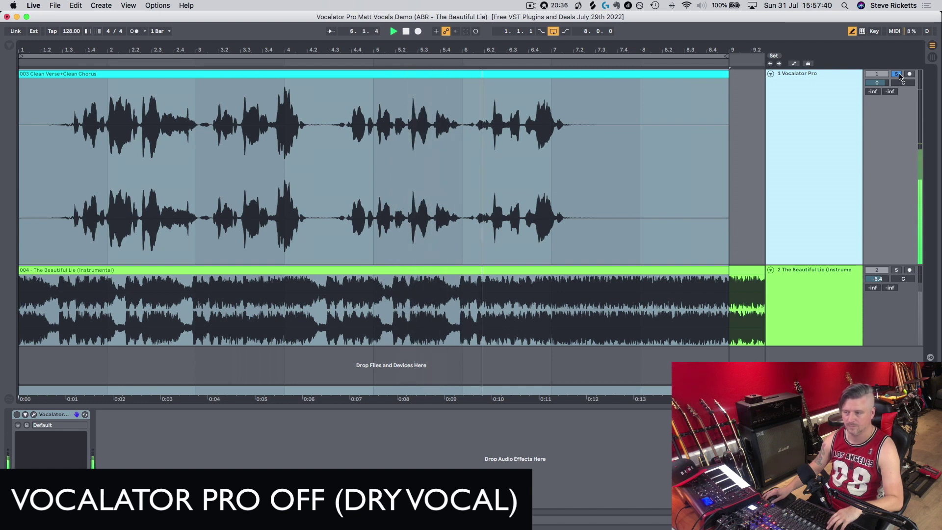
{"action": "key", "text": "space"}
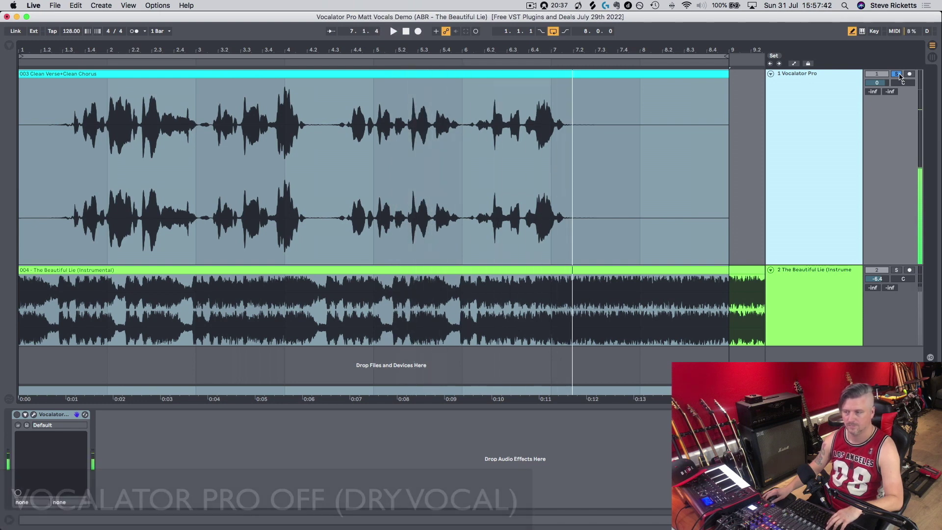
{"action": "left_click", "coordinate": [899, 74]}
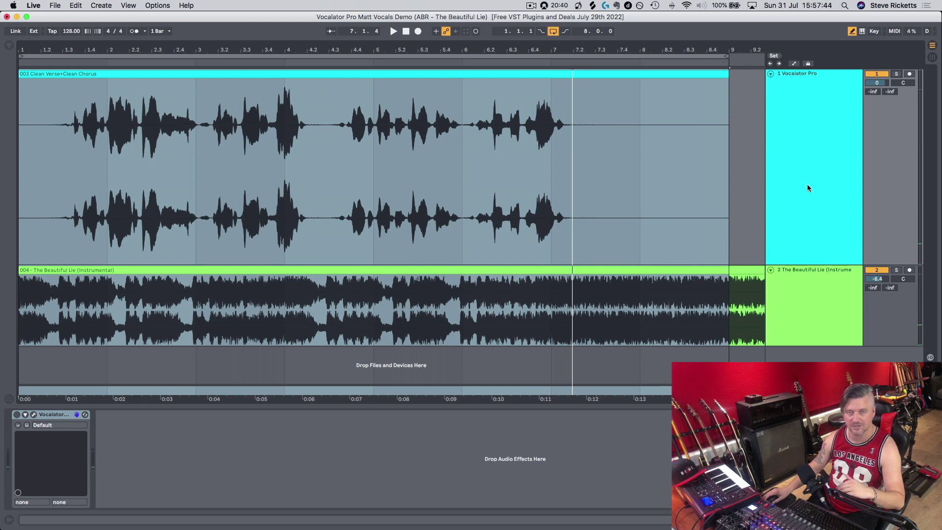
Step: Play the dry vocal together with the instrumental, and switch Vocalator Pro back on
{"action": "key", "text": "space"}
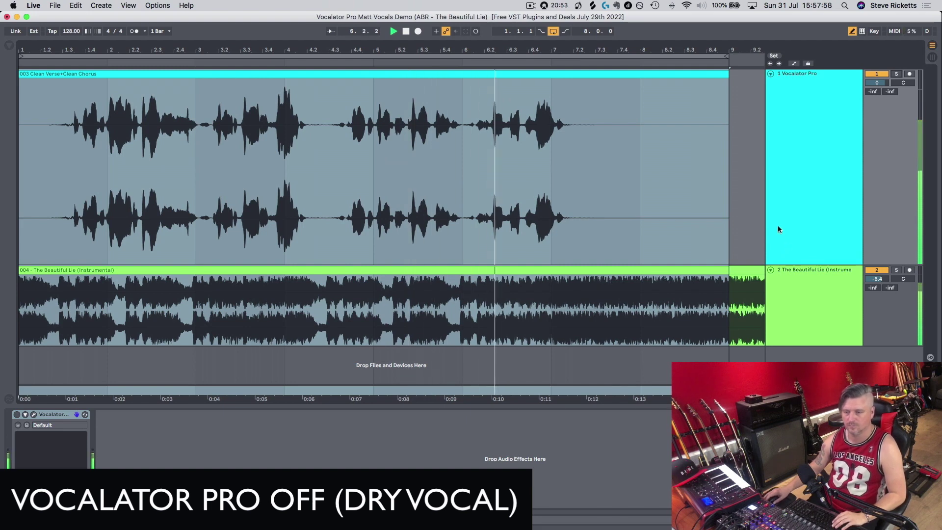
{"action": "key", "text": "space"}
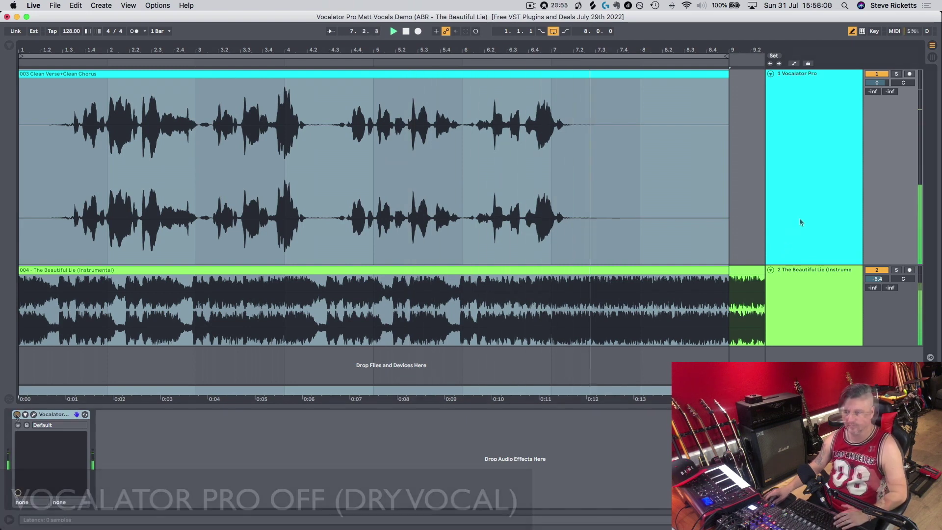
{"action": "left_click", "coordinate": [17, 414]}
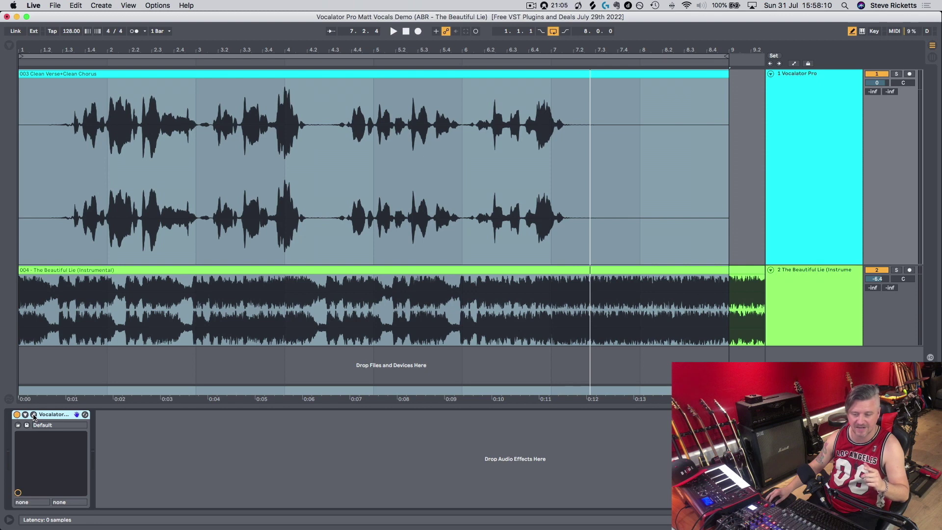
Step: Show Vocalator Pro's editor and view its LFO Mod, Ring Mod and Post EQ sections
{"action": "left_click", "coordinate": [33, 414]}
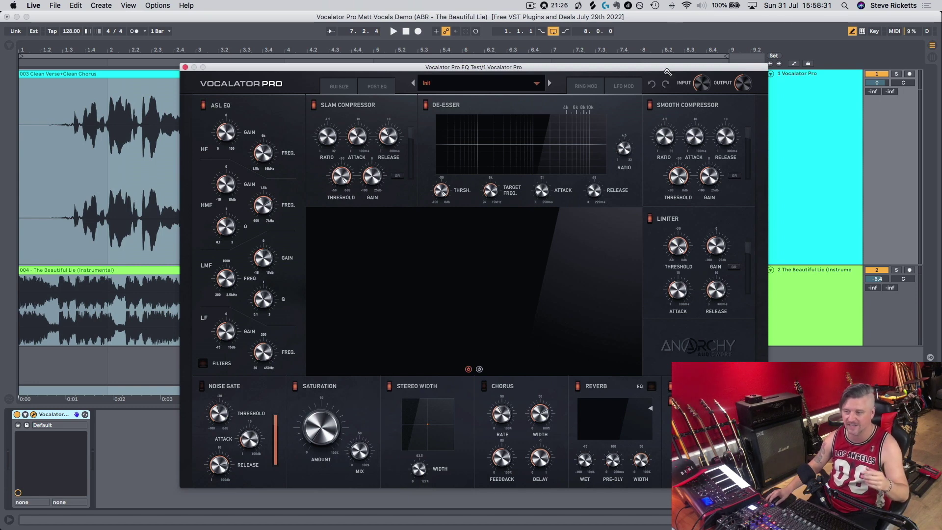
{"action": "left_click", "coordinate": [624, 86]}
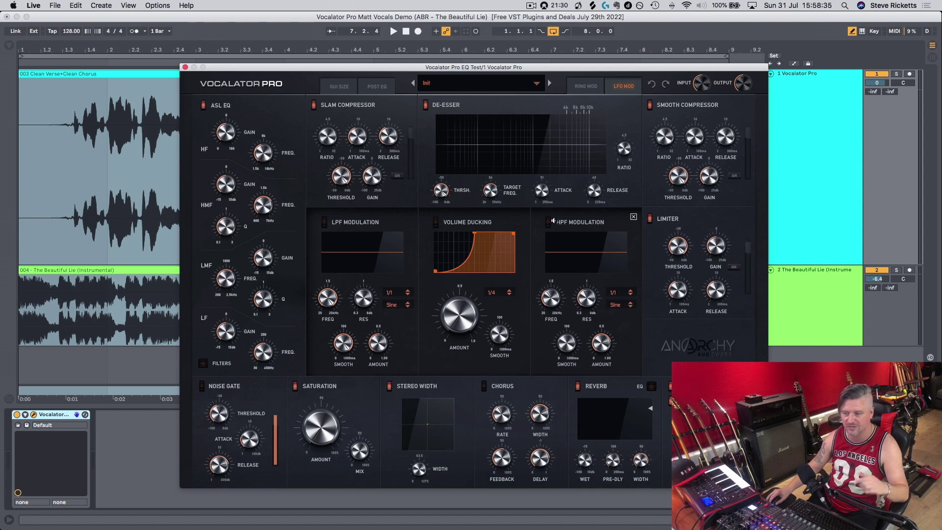
{"action": "left_click", "coordinate": [587, 86]}
{"action": "left_click", "coordinate": [376, 86]}
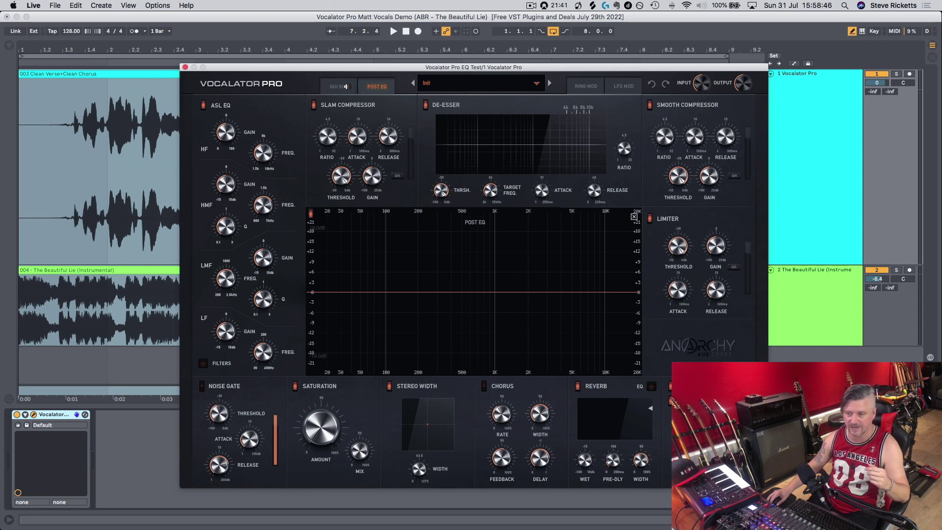
Step: Load the Upfront Clean Vocals (SR) preset from 001 Metal & Rock during playback, and toggle Vocalator Pro to compare processed and dry vocals
{"action": "left_click", "coordinate": [475, 84]}
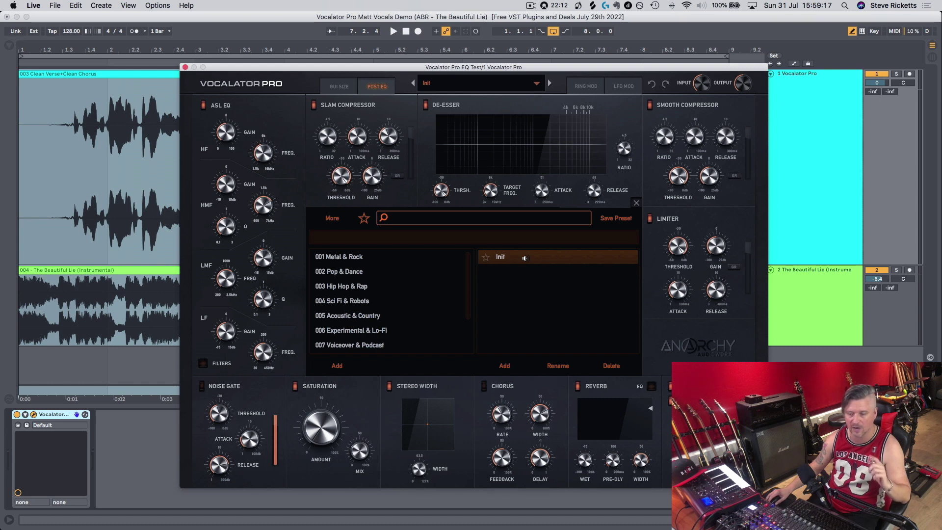
{"action": "key", "text": "space"}
{"action": "left_click", "coordinate": [368, 261]}
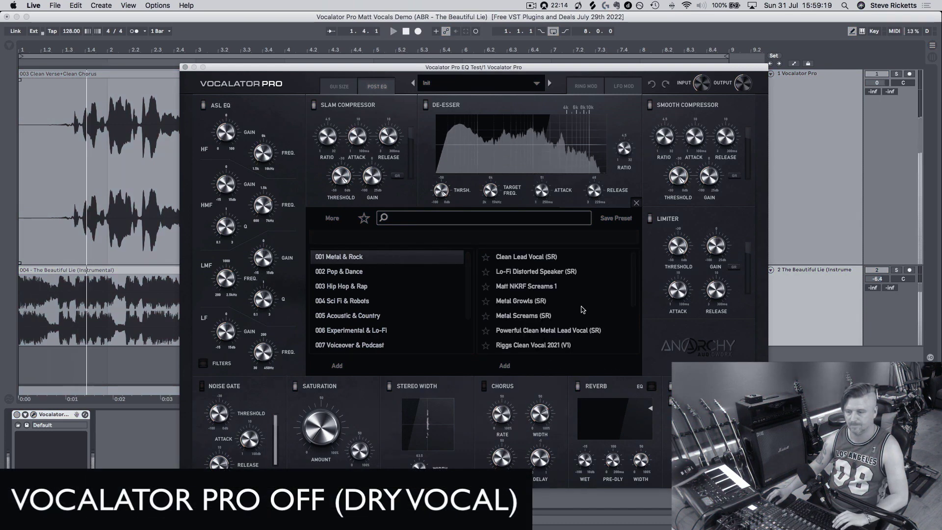
{"action": "scroll", "coordinate": [567, 304], "scroll_direction": "down", "scroll_amount": 3}
{"action": "scroll", "coordinate": [568, 304], "scroll_direction": "down", "scroll_amount": 3}
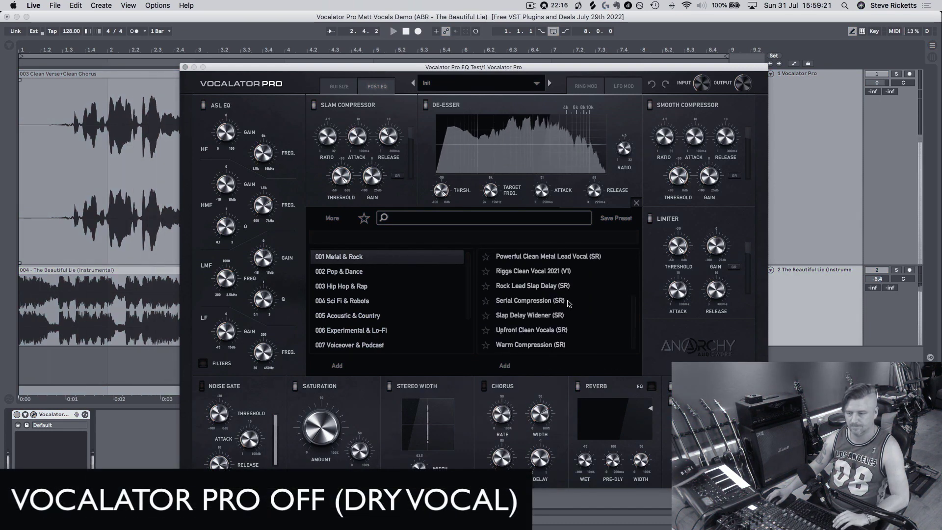
{"action": "left_click", "coordinate": [528, 334]}
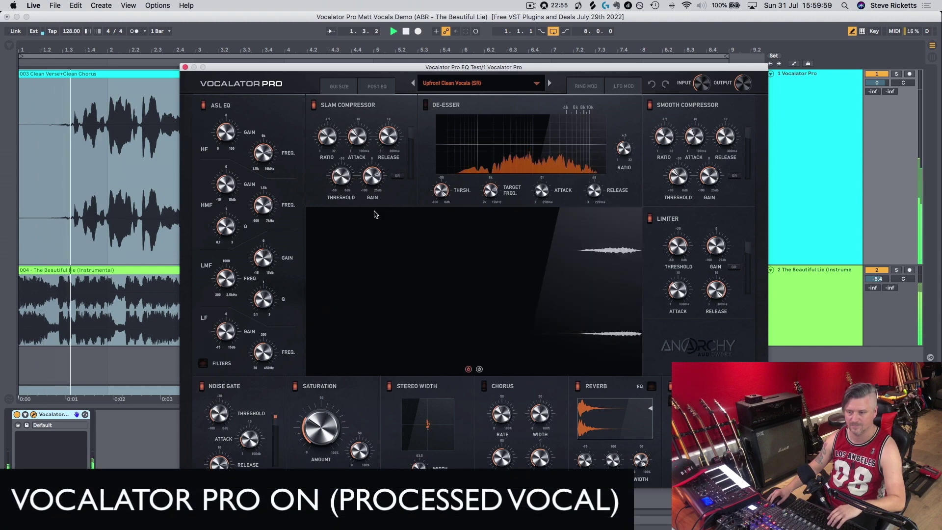
{"action": "left_click", "coordinate": [17, 415]}
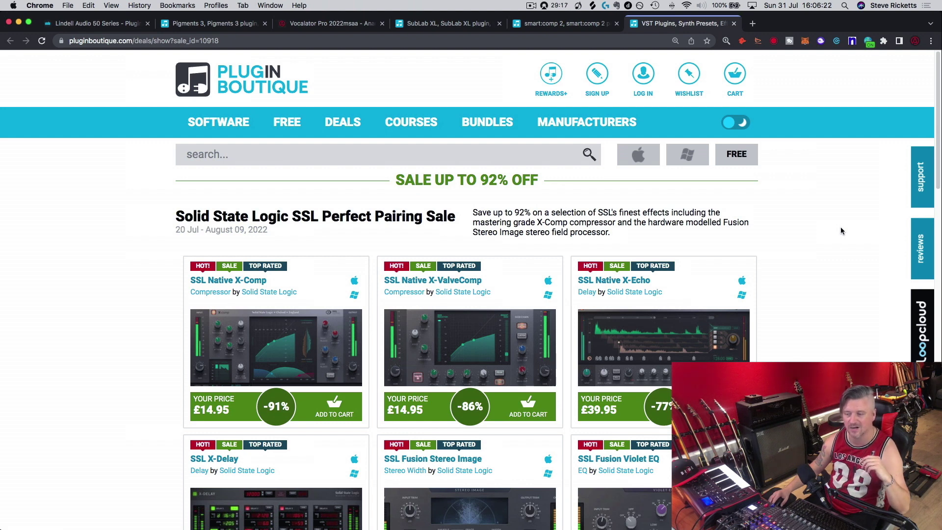
Step: Look through the Solid State Logic SSL Perfect Pairing Sale page on Plugin Boutique in Chrome
{"action": "scroll", "coordinate": [841, 231], "scroll_direction": "down", "scroll_amount": 3}
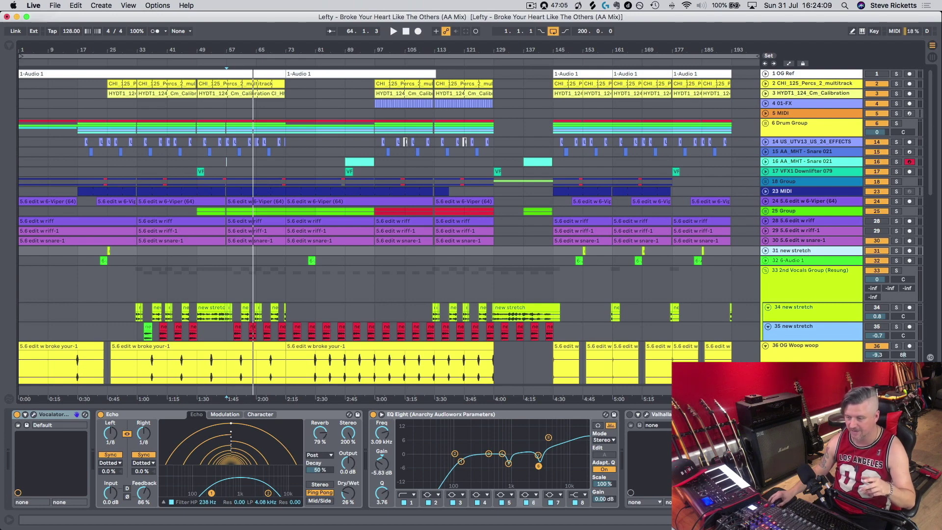
Step: Compare the Lefty song with the master track's mastering chain on and off during playback, ending with it on, and stop
{"action": "left_click", "coordinate": [811, 389]}
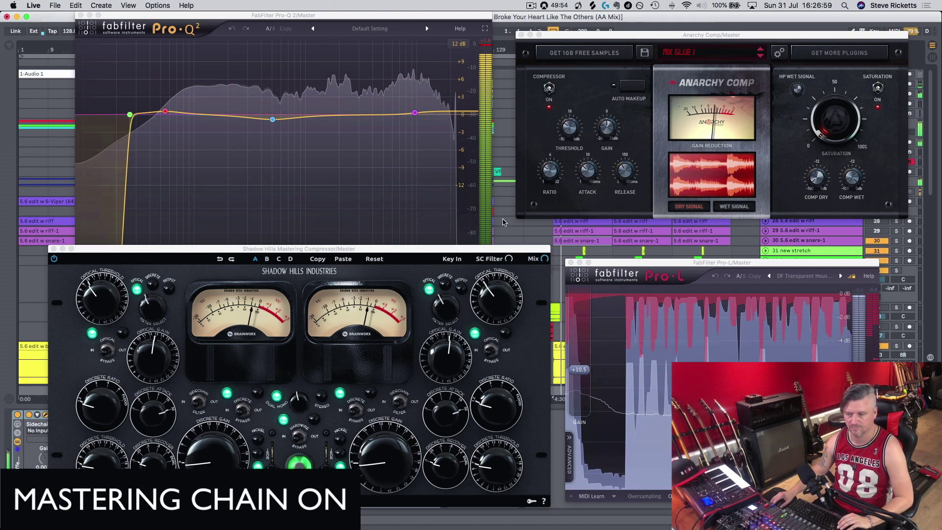
{"action": "left_click", "coordinate": [17, 415]}
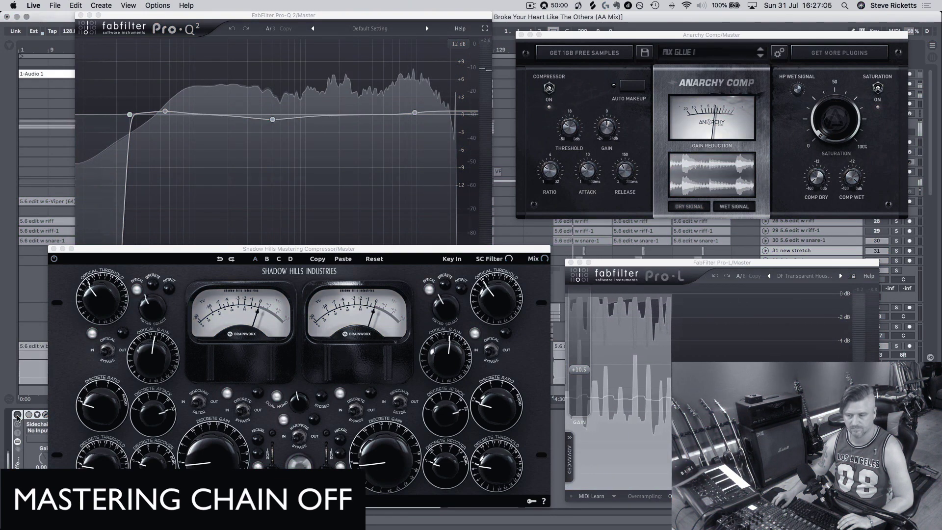
{"action": "left_click", "coordinate": [17, 416]}
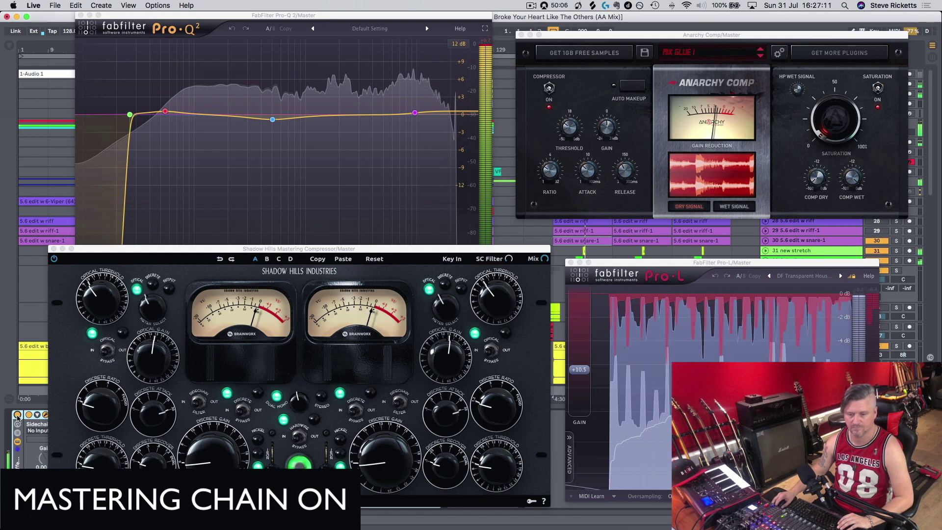
{"action": "left_click", "coordinate": [18, 416]}
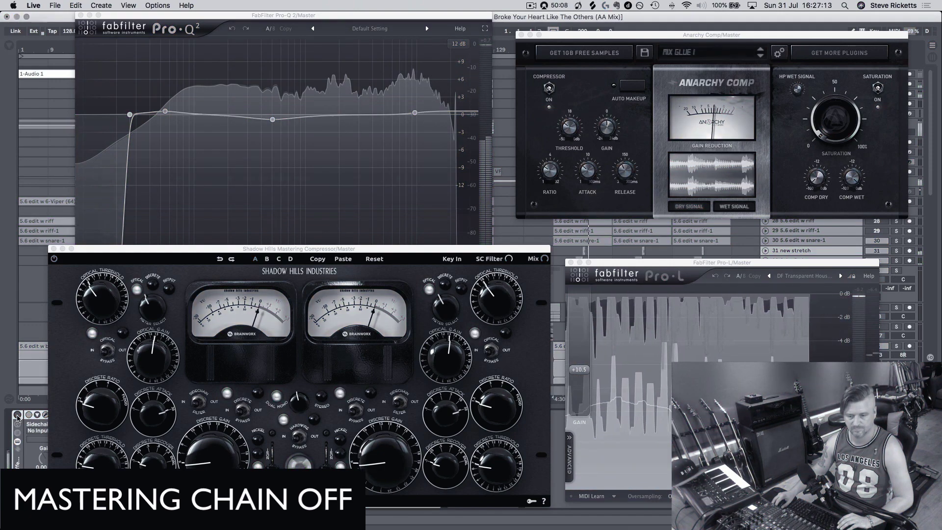
{"action": "left_click", "coordinate": [17, 416]}
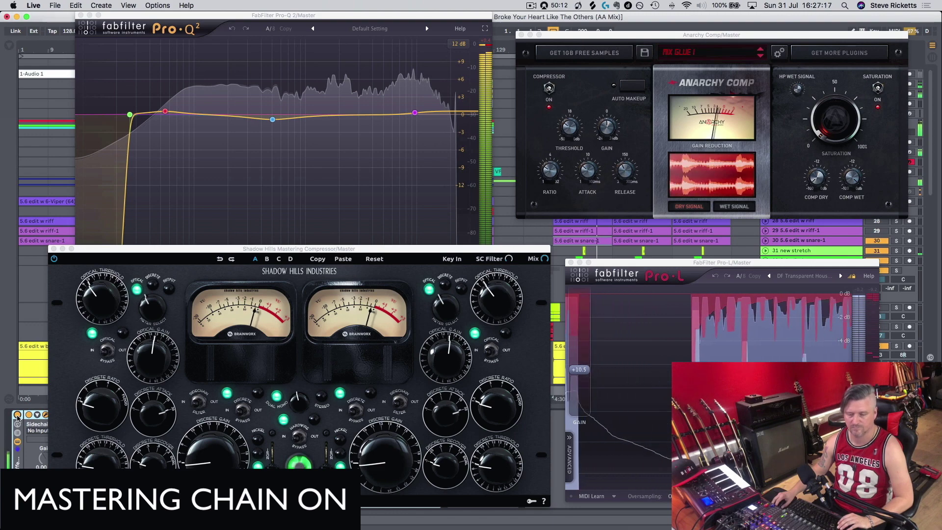
{"action": "key", "text": "space"}
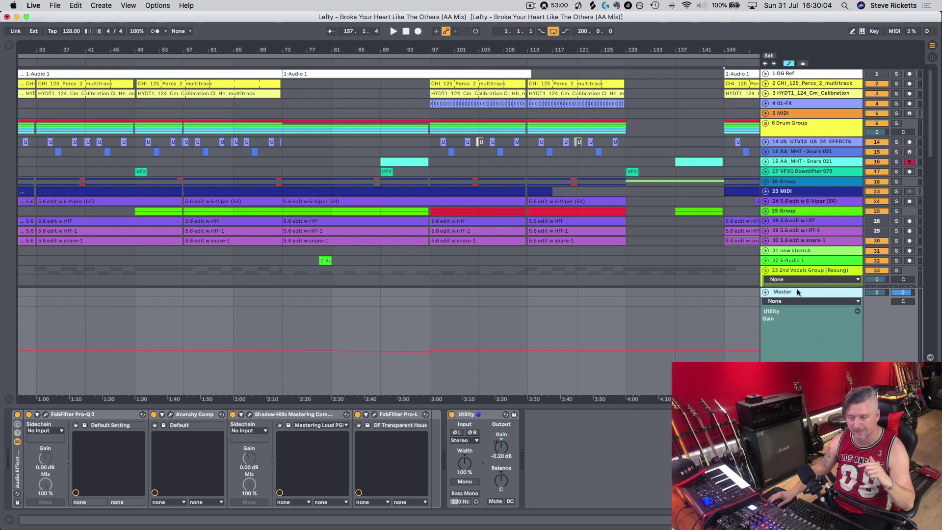
Step: Select the Utility on the master track and flatten its gain automation dip between bars 73 and 97
{"action": "left_click", "coordinate": [484, 416]}
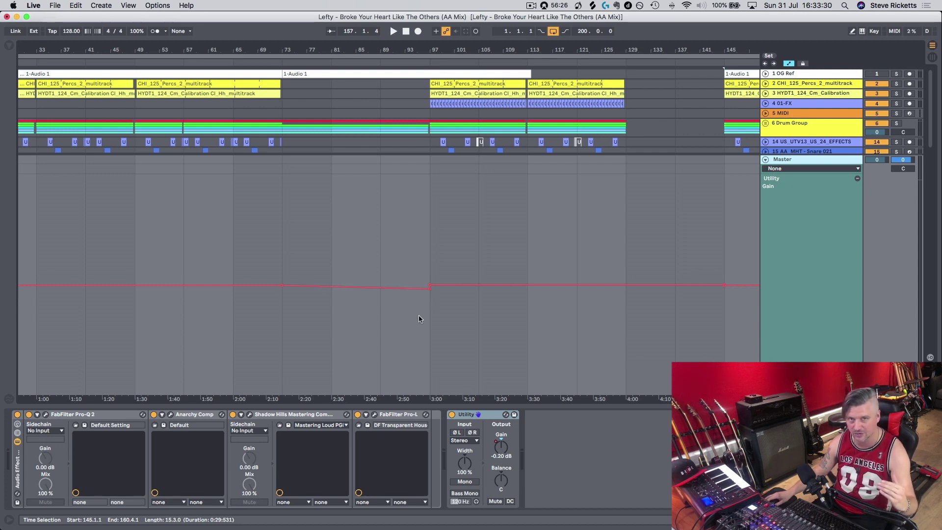
{"action": "left_click", "coordinate": [430, 289]}
{"action": "left_click", "coordinate": [430, 284]}
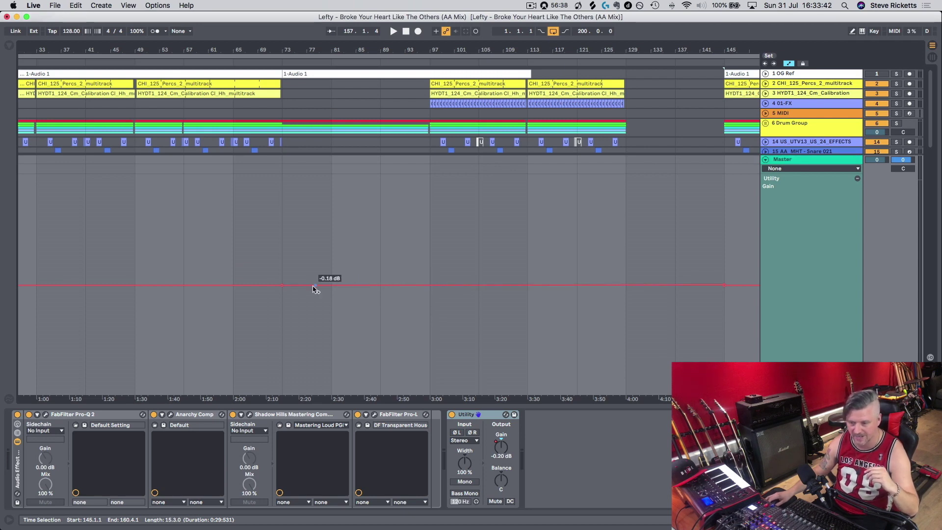
{"action": "left_click", "coordinate": [282, 286]}
{"action": "left_click", "coordinate": [282, 285]}
{"action": "key", "text": "space"}
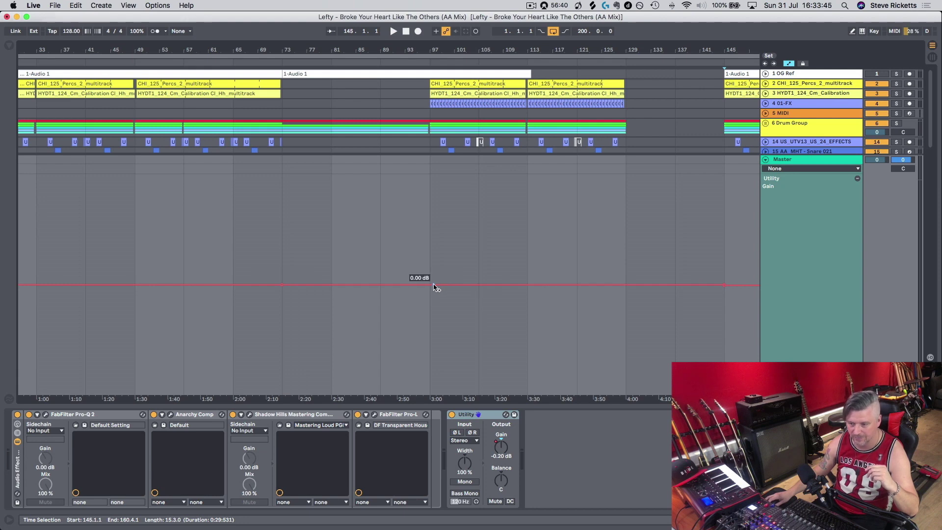
Step: Shape the master Utility's gain automation into a gradual ramp from bar 73 down to -1.16 dB at bar 97
{"action": "left_click", "coordinate": [430, 286]}
{"action": "left_click_drag", "start_coordinate": [421, 285], "coordinate": [429, 288]}
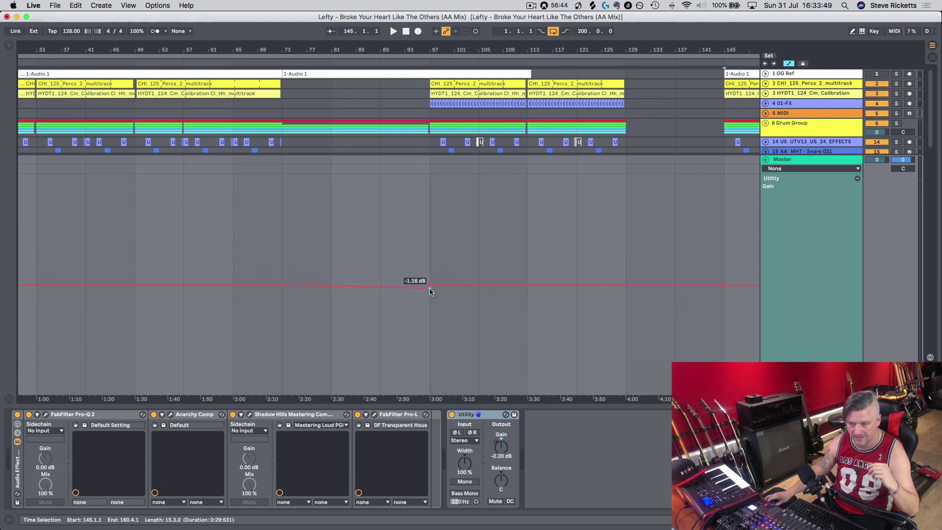
{"action": "right_click", "coordinate": [430, 288]}
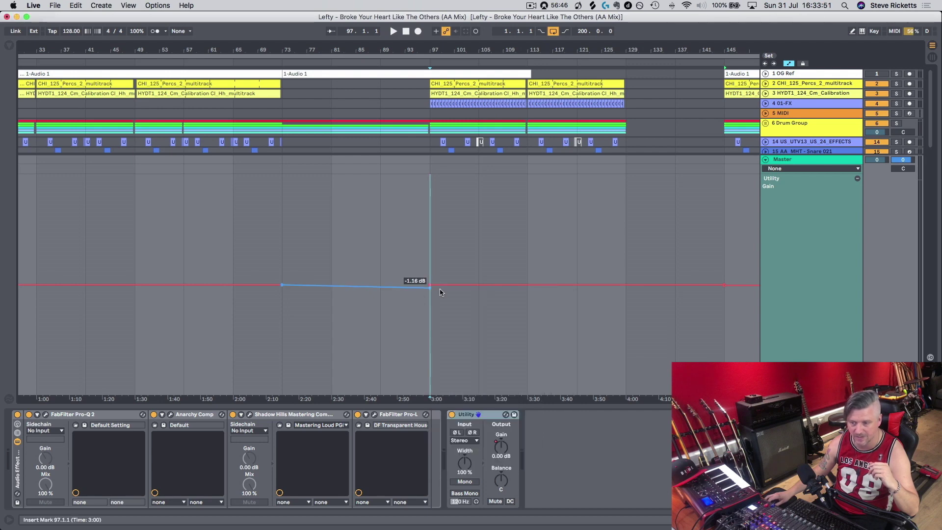